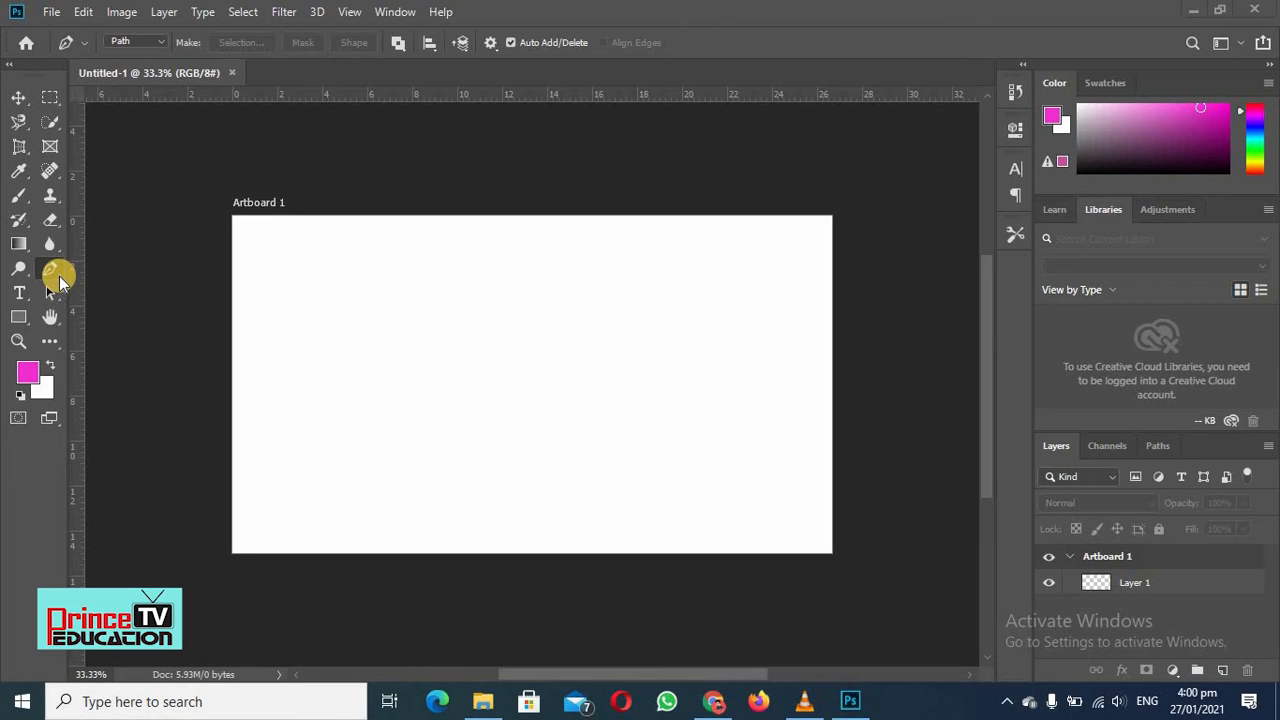
- Examine the pen tool variants, trying the Freeform Pen and Curvature Pen, and return to the standard Pen Tool
left_click(60, 277)
left_click(54, 268)
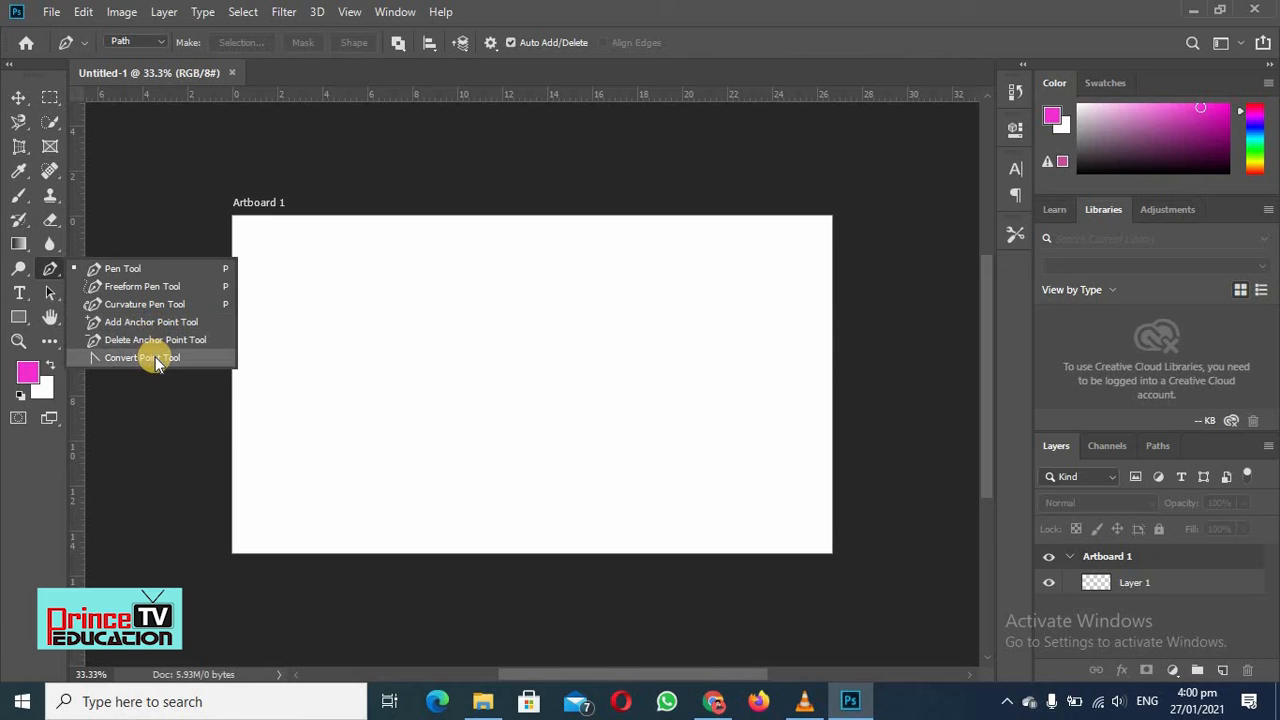
left_click(116, 272)
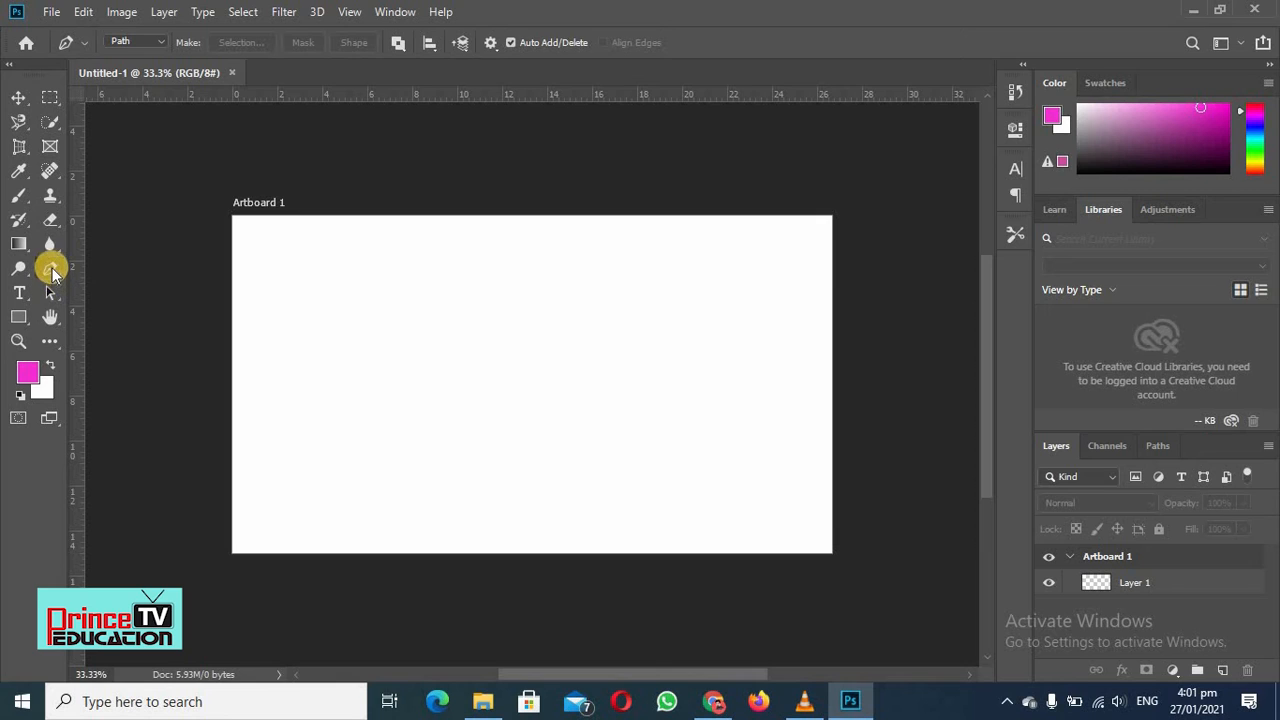
left_click(48, 269)
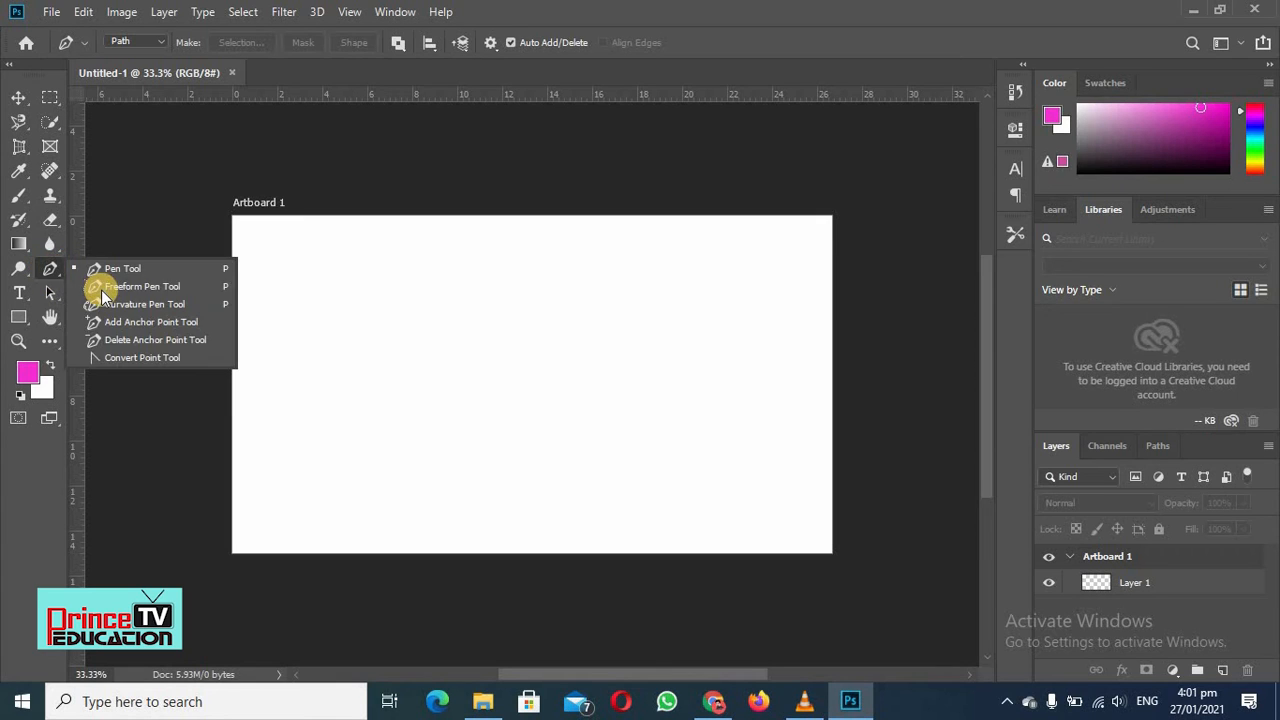
left_click(102, 289)
left_click(53, 268)
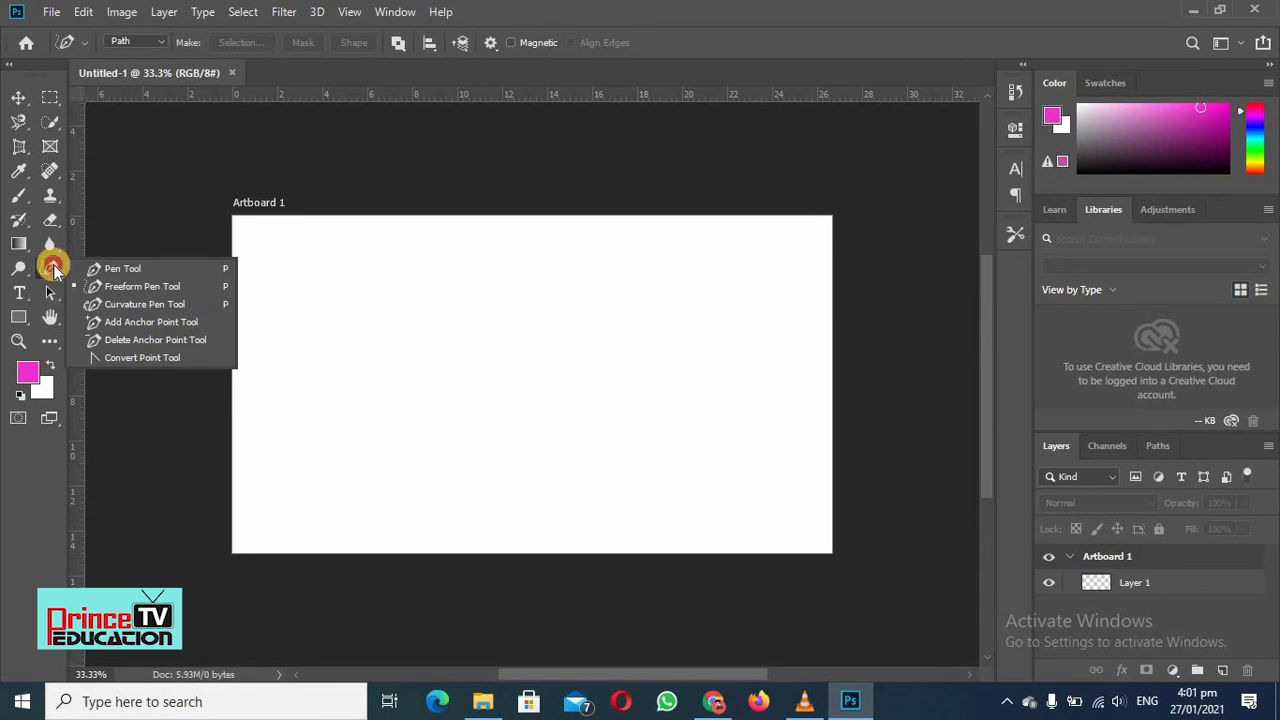
left_click(93, 305)
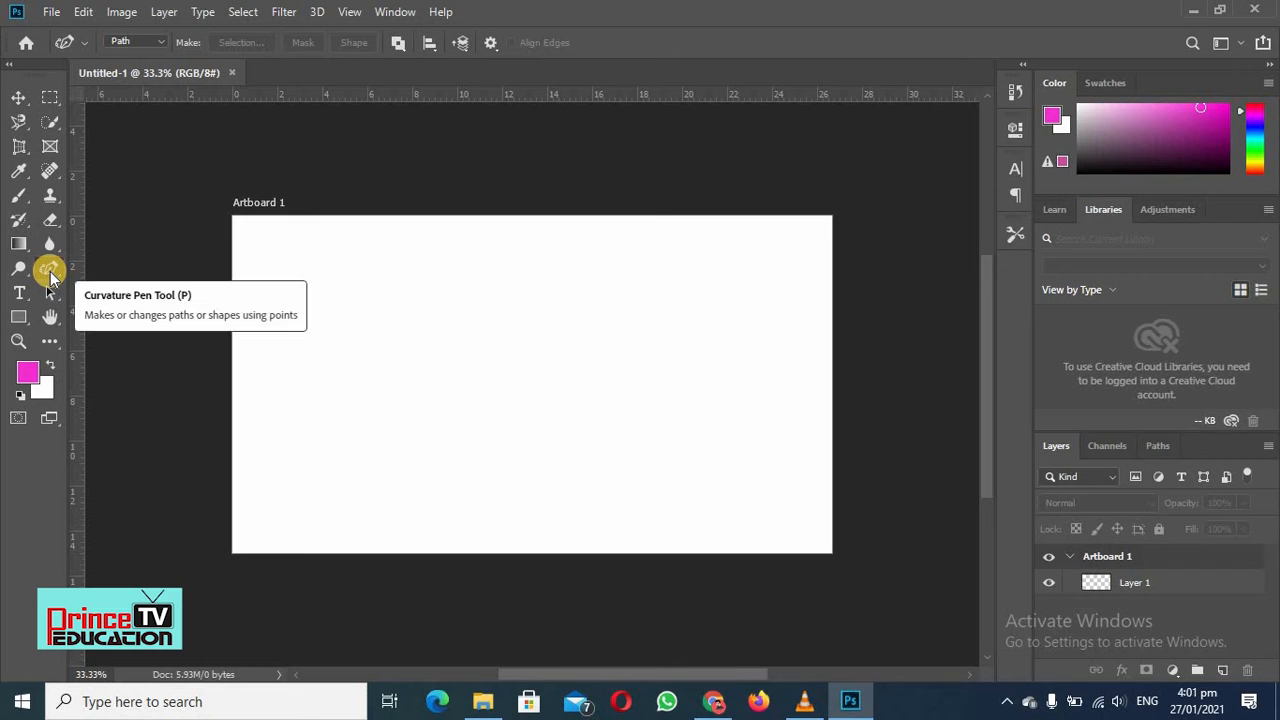
left_click_drag(50, 272, 50, 270)
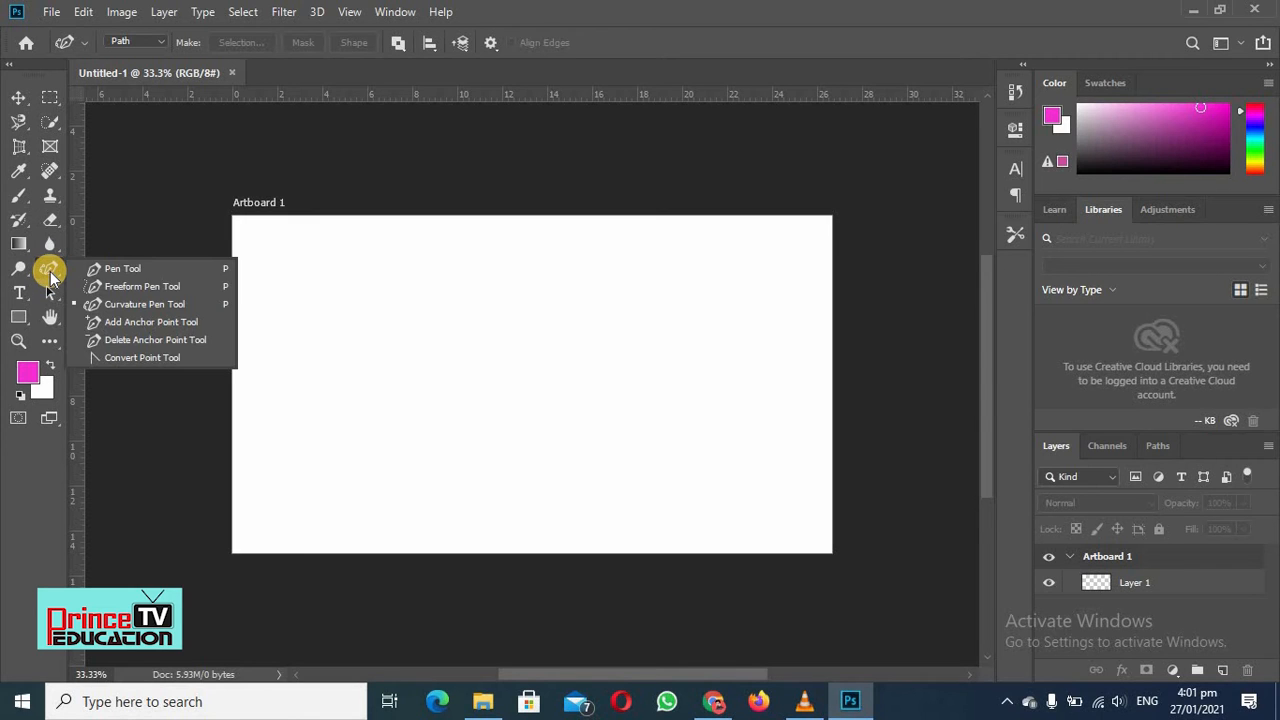
left_click(132, 267)
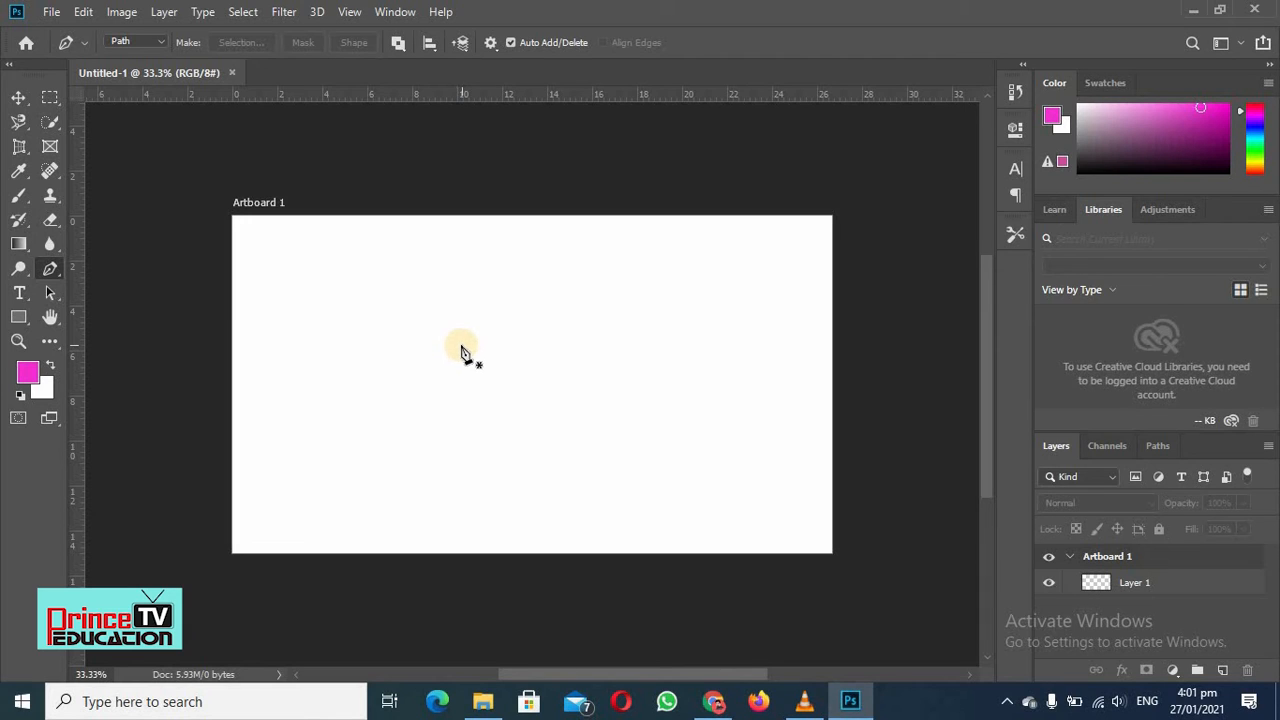
- Draw a closed eight-point path with the Pen Tool in Path mode on the artboard, with a curved first segment and straight remaining sides
left_click(158, 44)
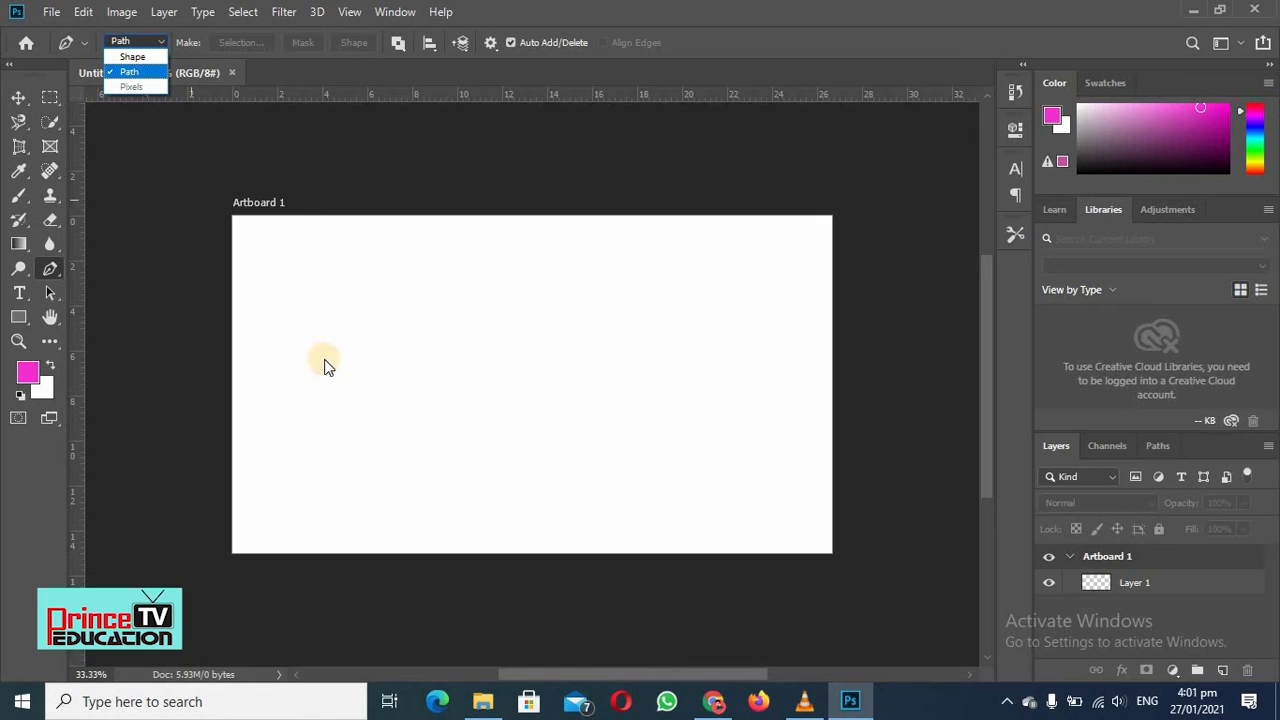
left_click(372, 328)
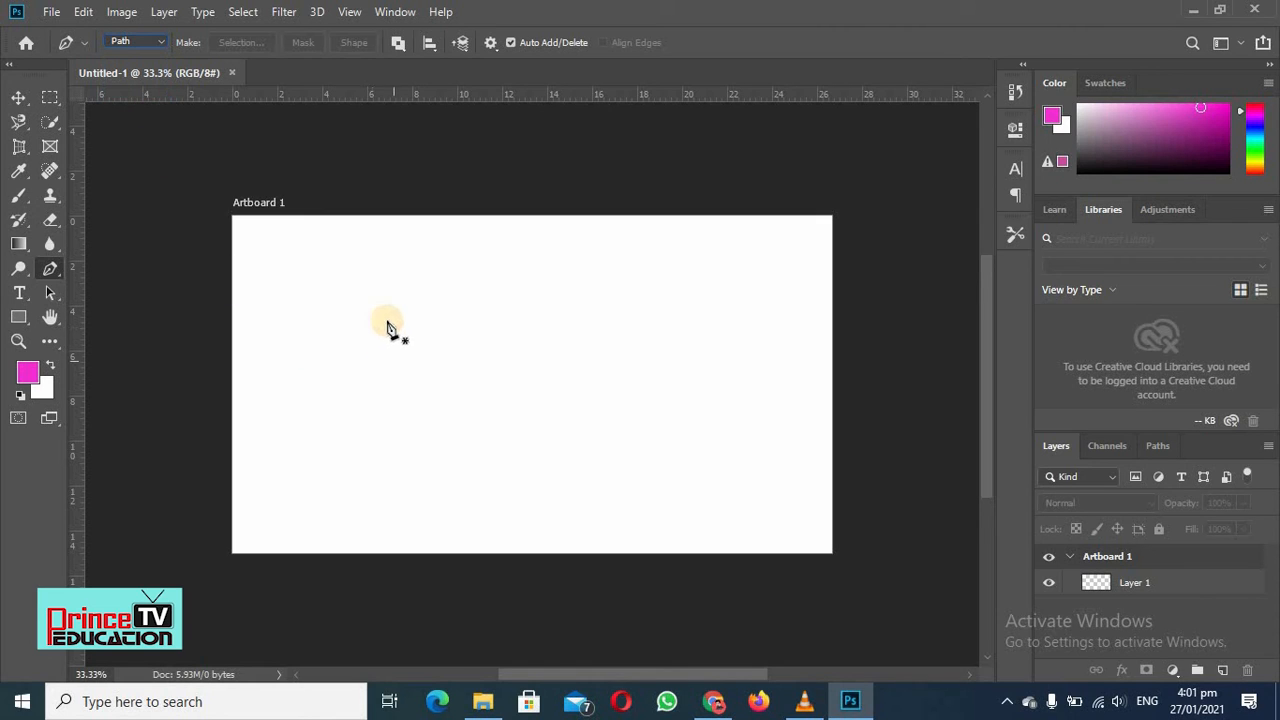
left_click(366, 327)
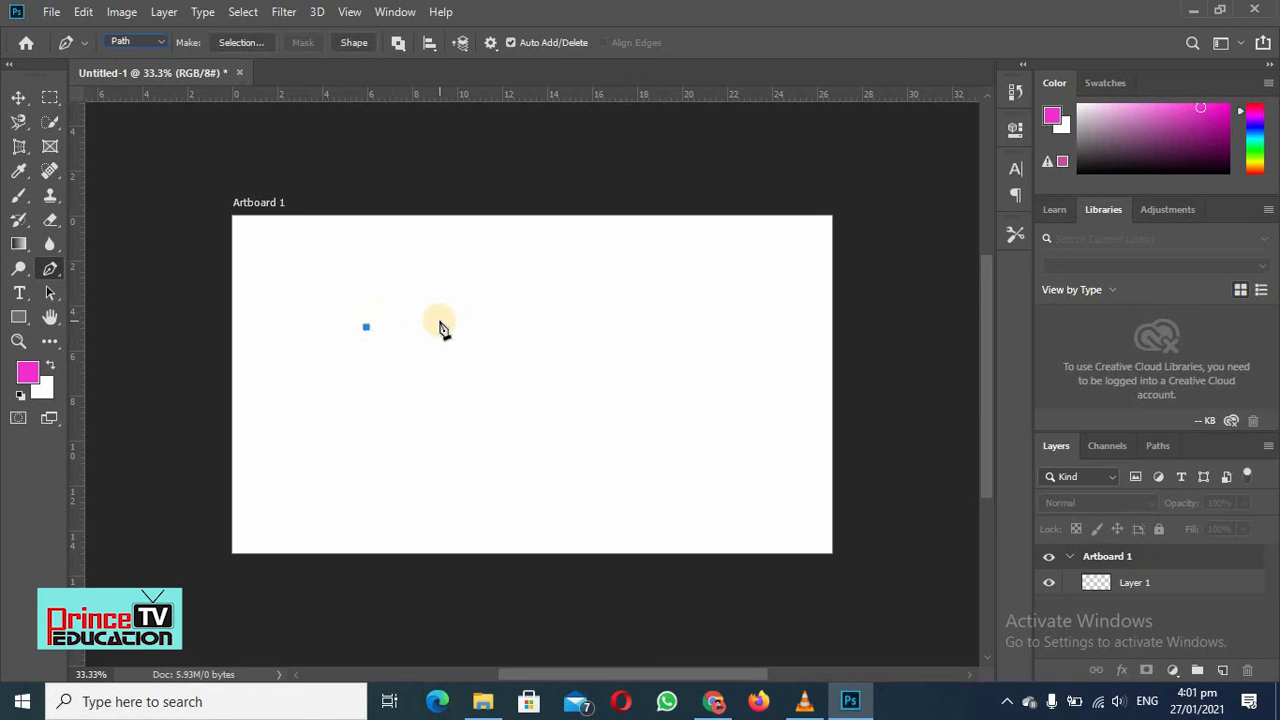
left_click_drag(440, 321, 457, 375)
left_click(547, 346)
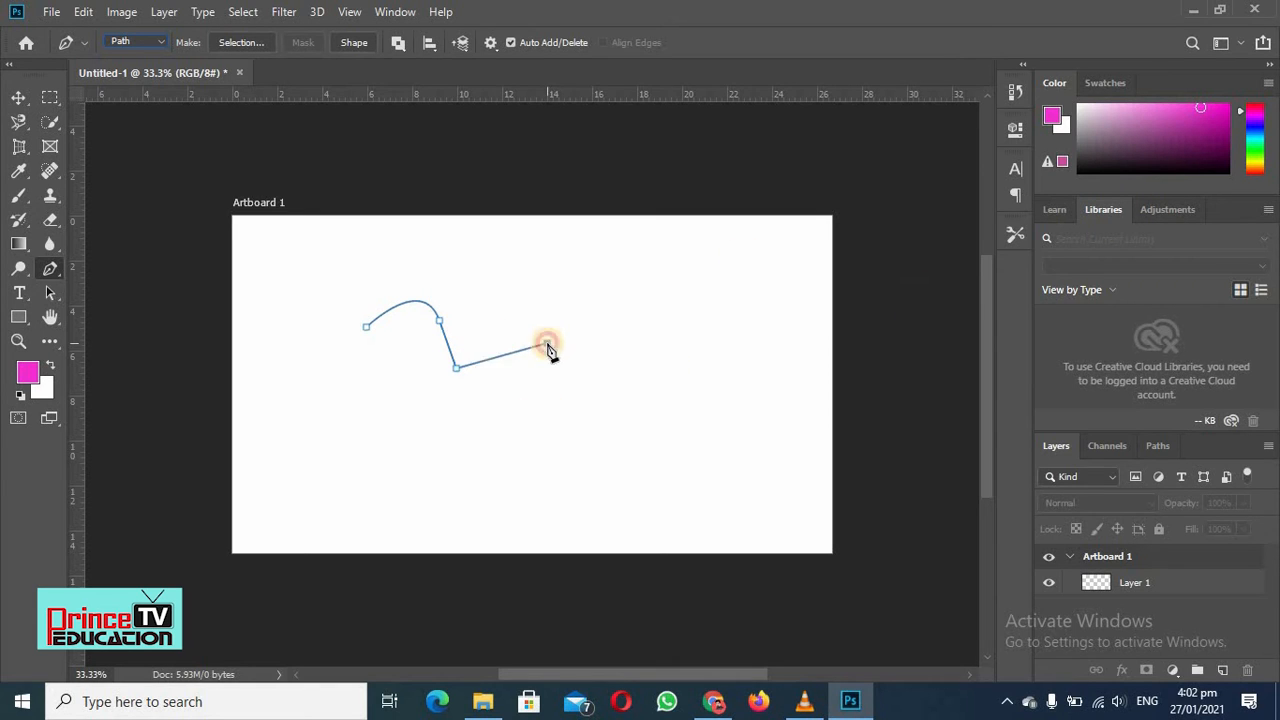
left_click(517, 421)
left_click(453, 415)
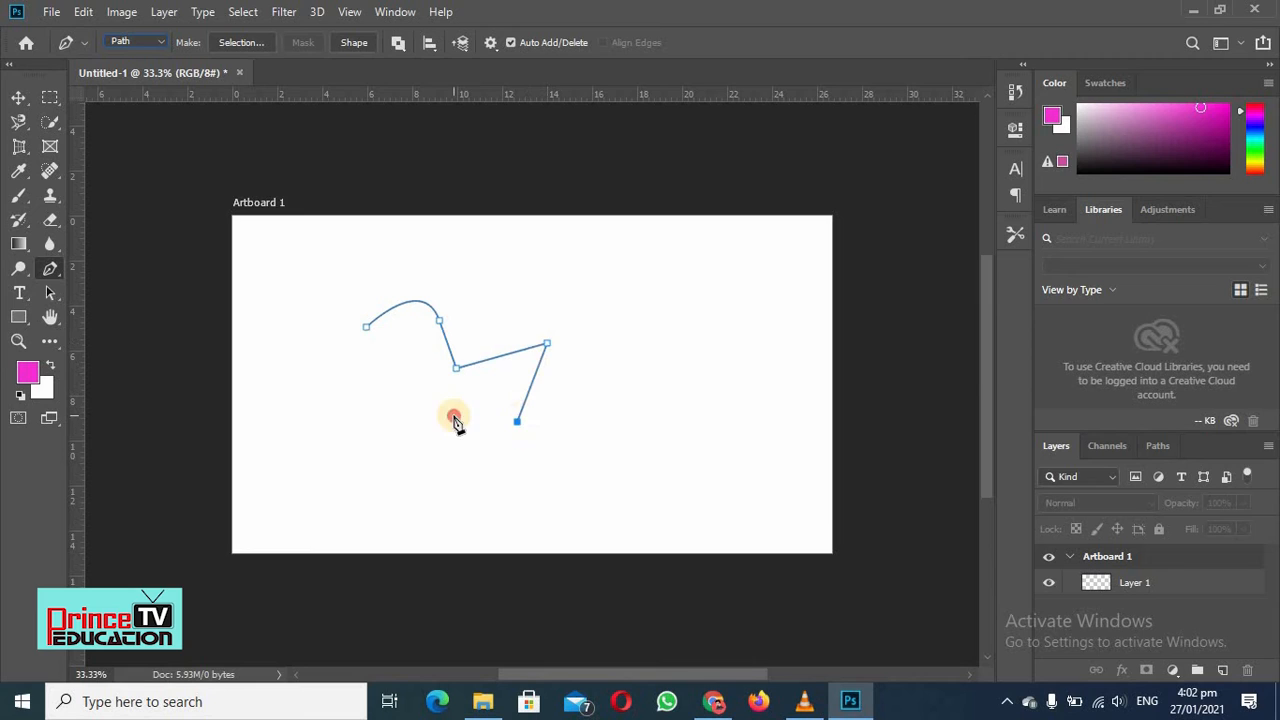
left_click(420, 372)
left_click(382, 354)
left_click(367, 330)
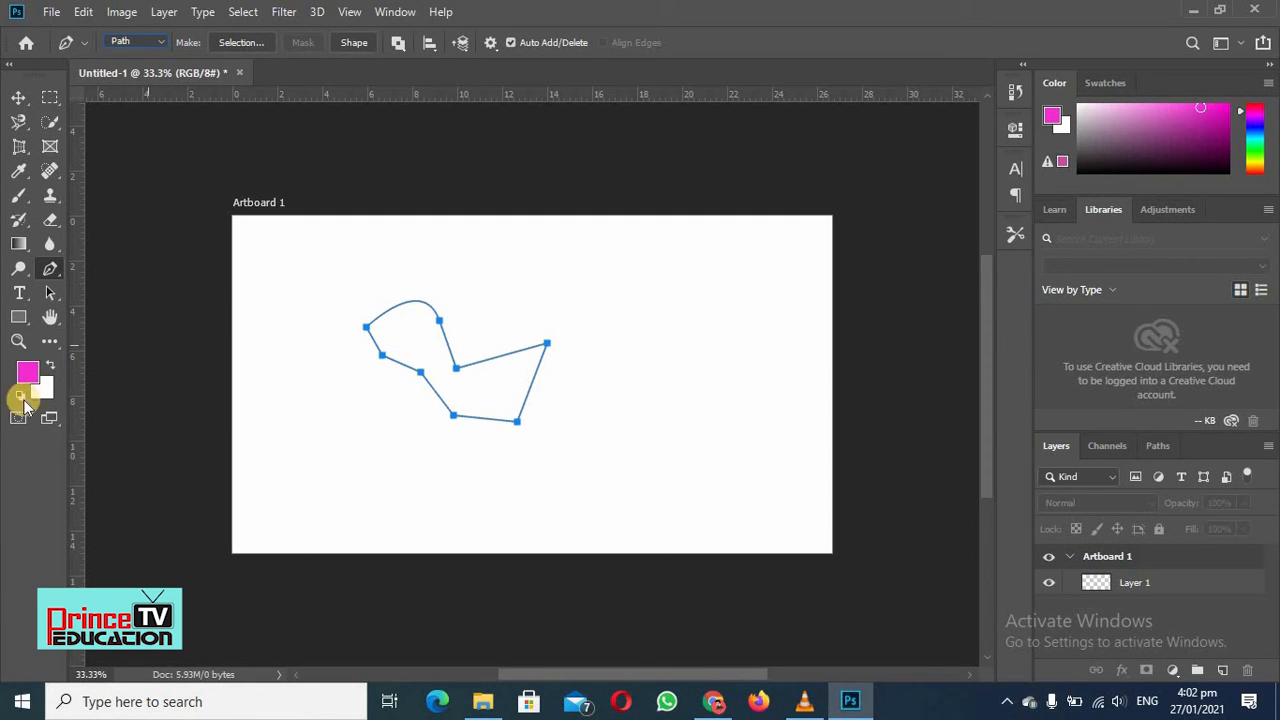
- Add a short line from the curve's peak into the outline and convert the path into a magenta-filled shape
left_click_drag(419, 301, 411, 341)
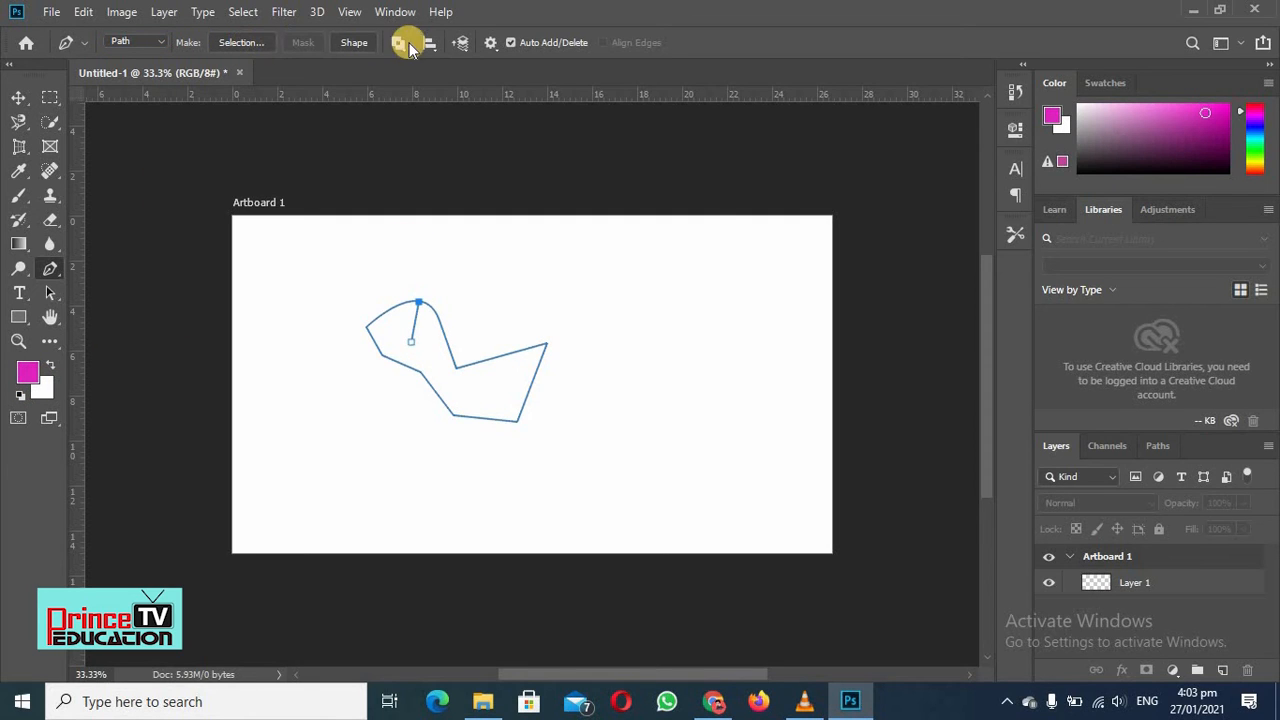
left_click(357, 43)
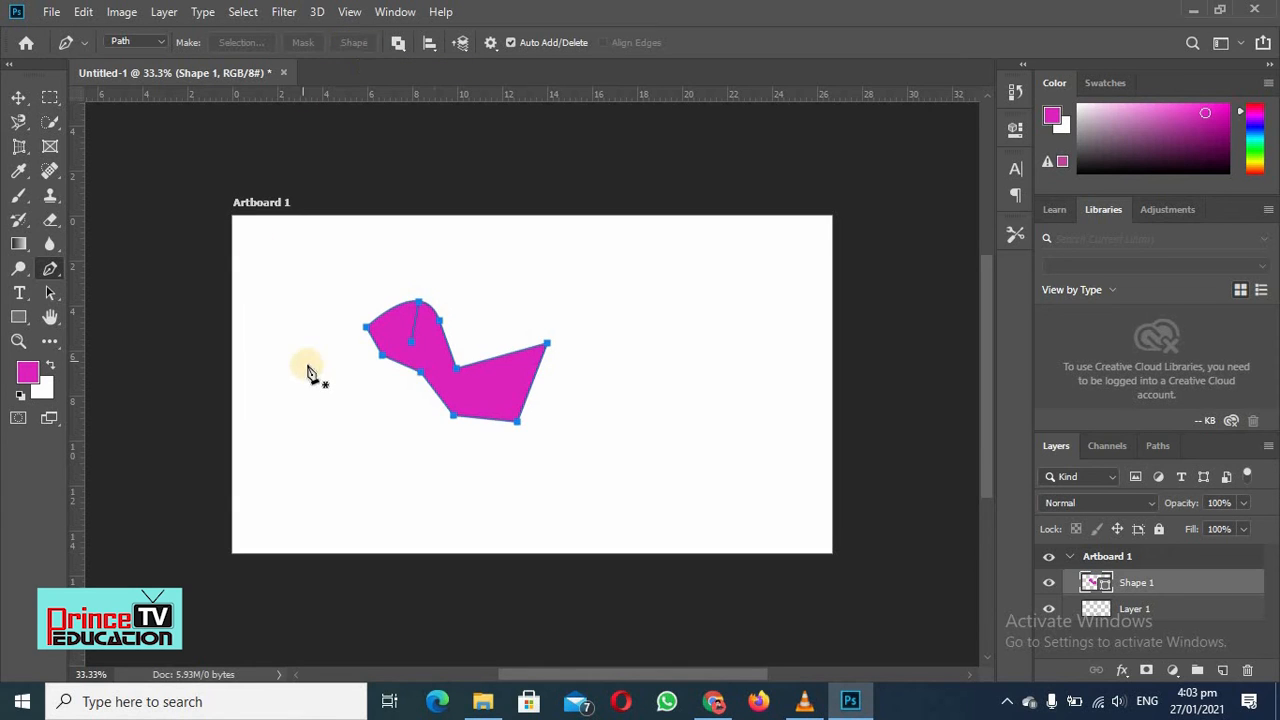
key("Return")
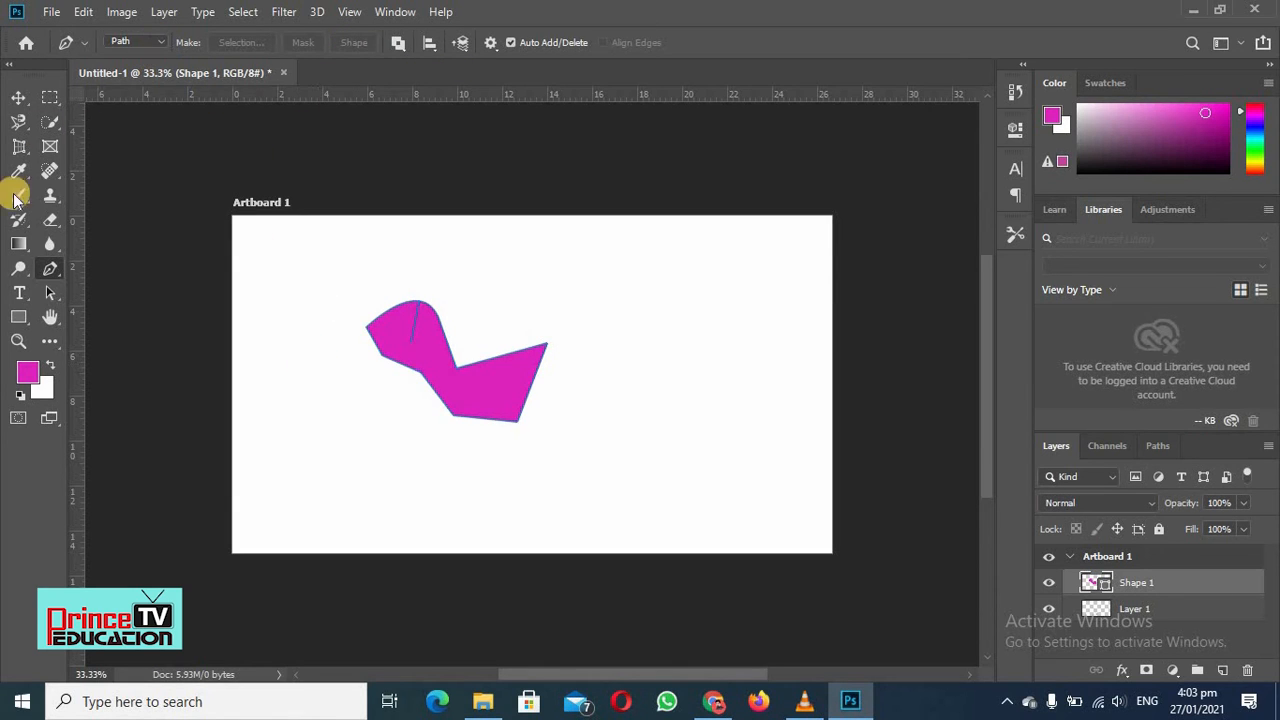
- Create an empty layer group, hide the Shape 1 layer and select Layer 1
left_click(1198, 671)
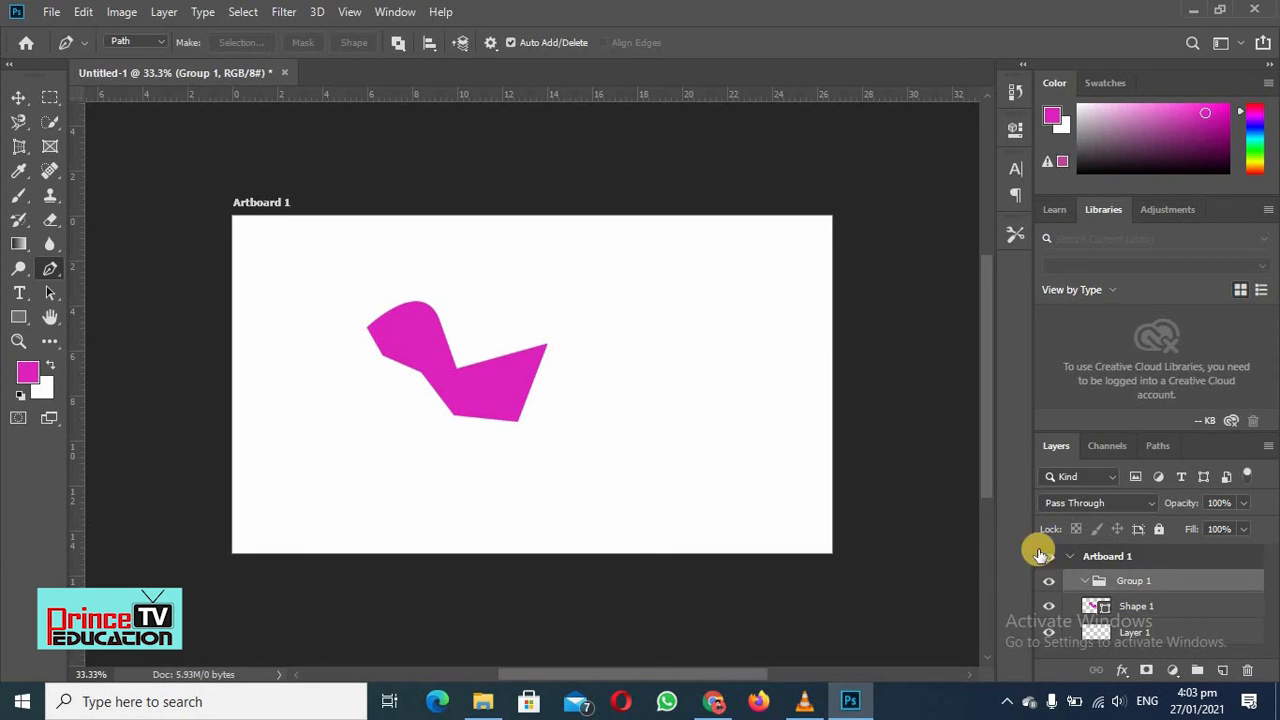
left_click(1048, 607)
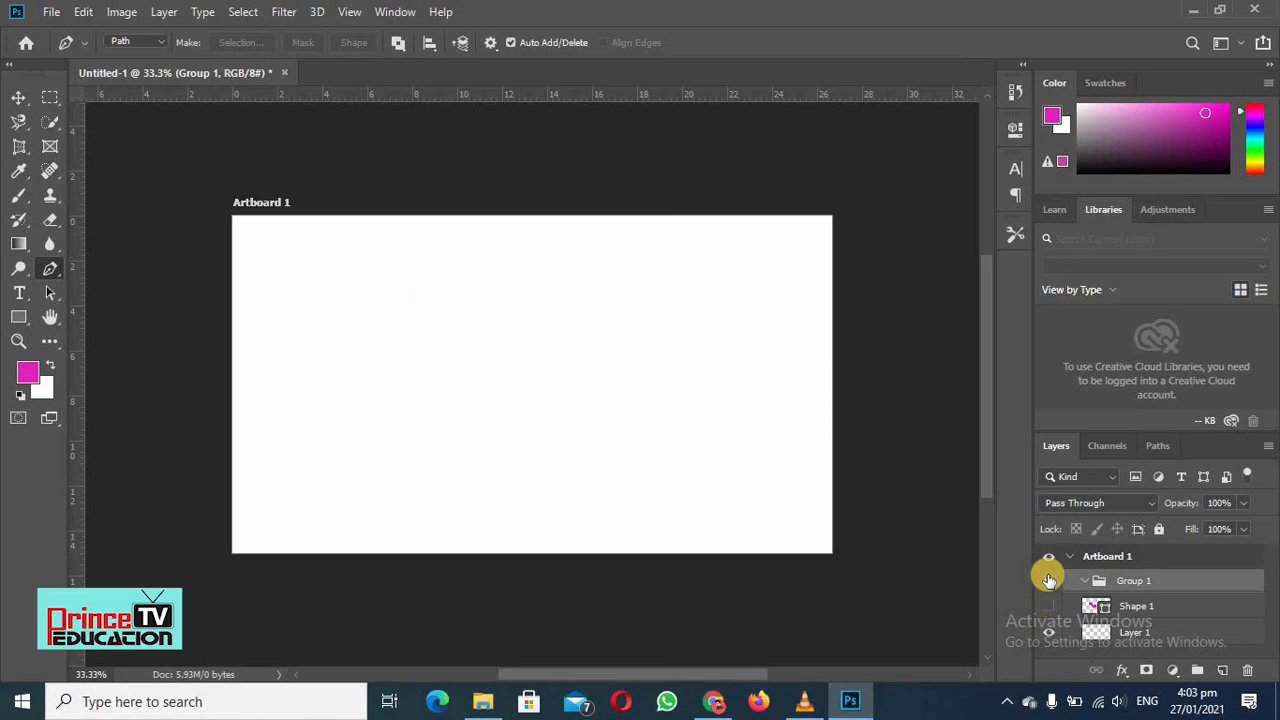
left_click(1102, 634)
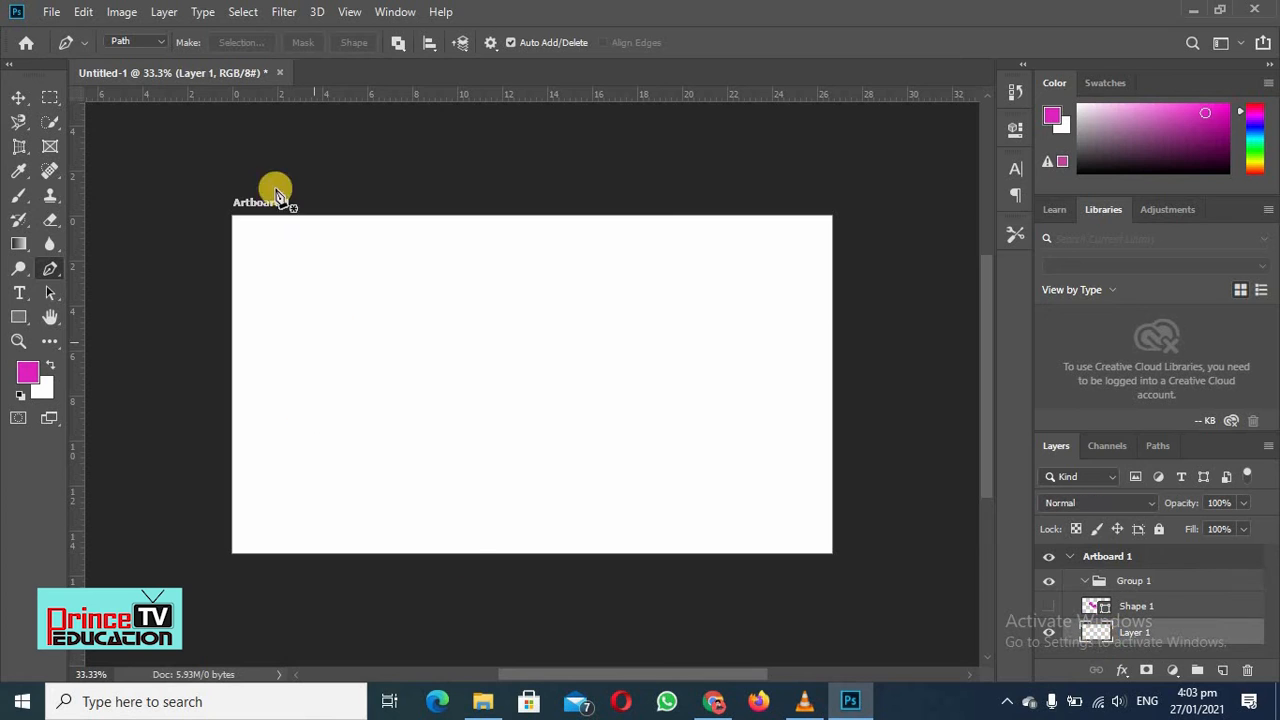
- Draw a closed six-point magenta shape about 609 by 531 px with the Pen Tool in Shape mode, curving its lower edge
left_click(158, 40)
left_click(135, 50)
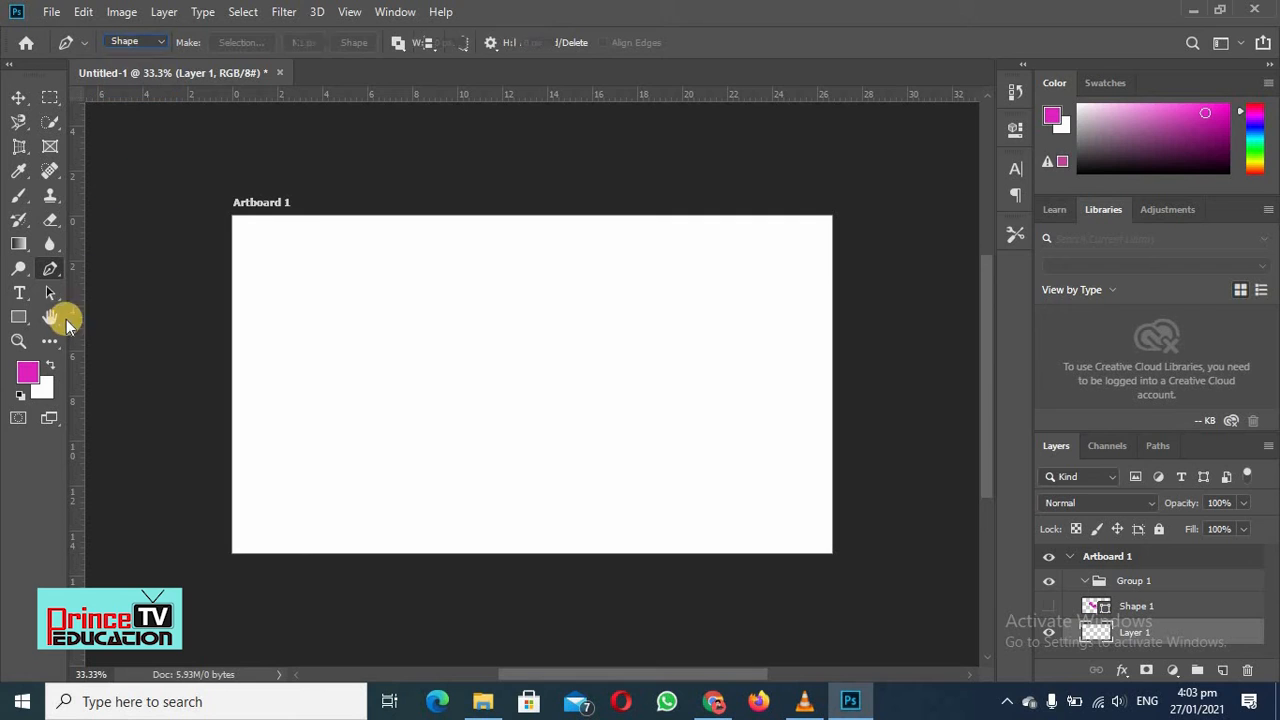
left_click(378, 289)
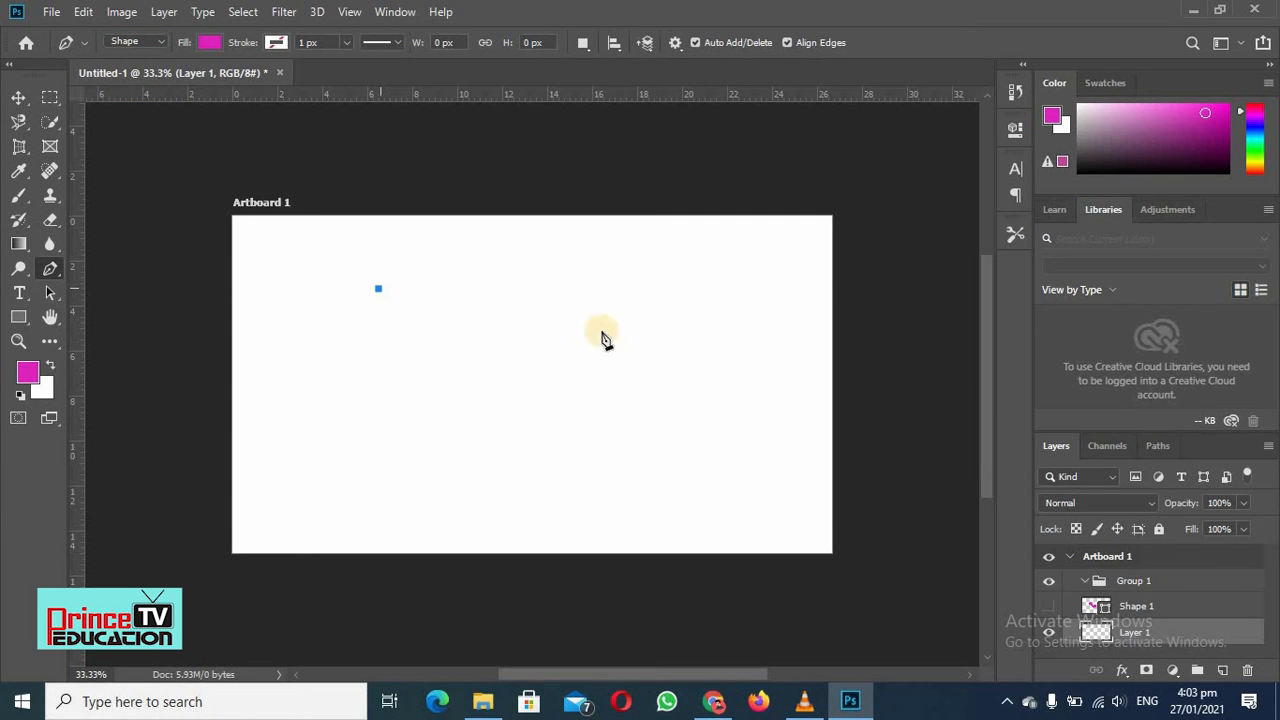
left_click(546, 349)
left_click(541, 433)
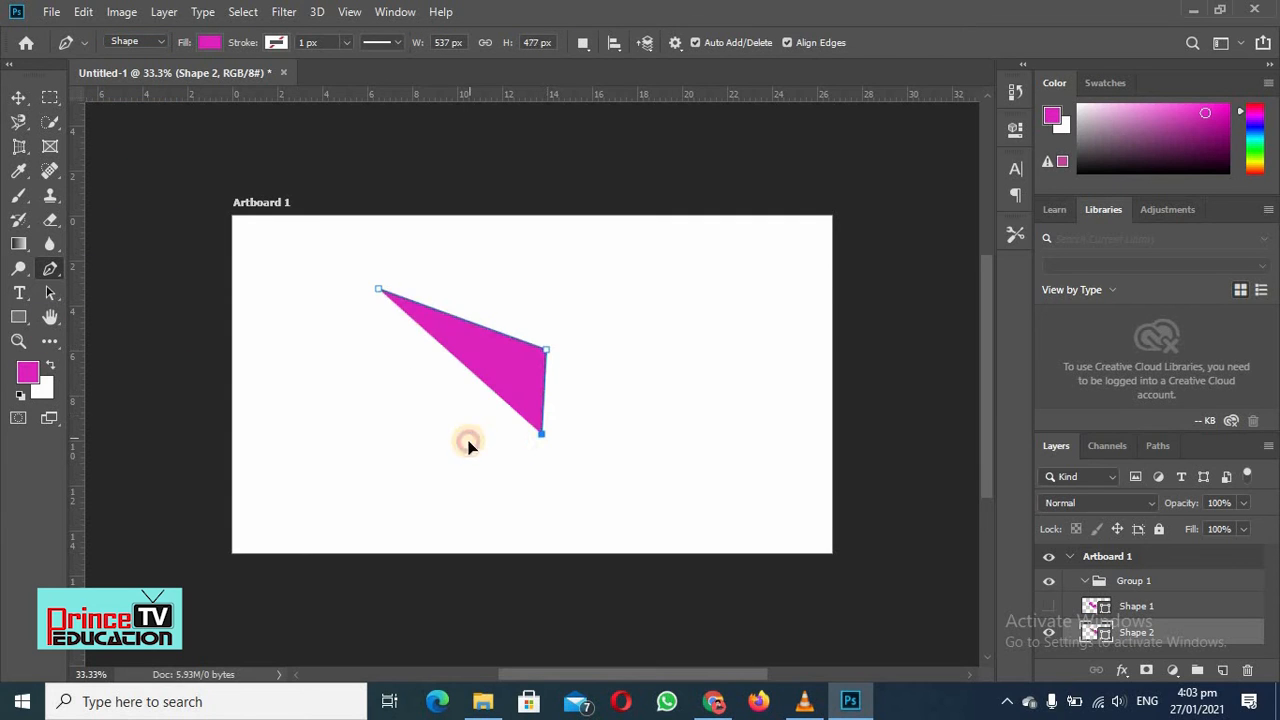
left_click_drag(468, 437, 481, 486)
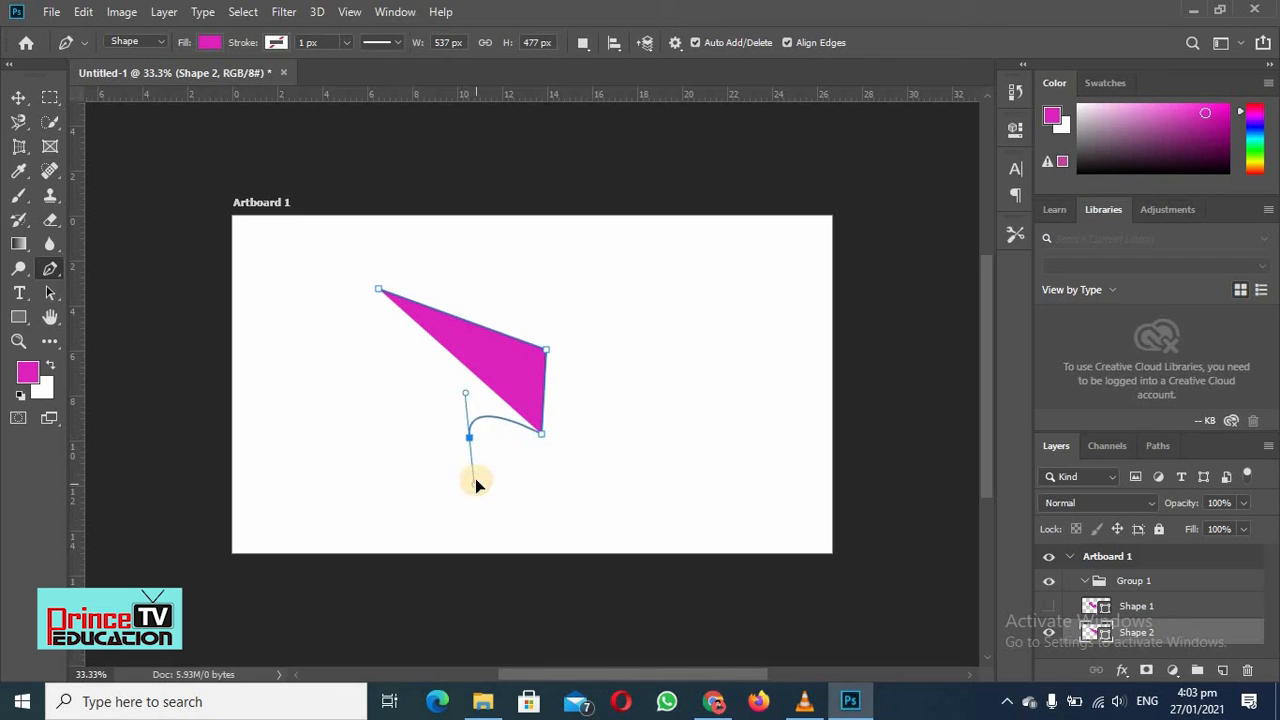
left_click(384, 417)
left_click(357, 318)
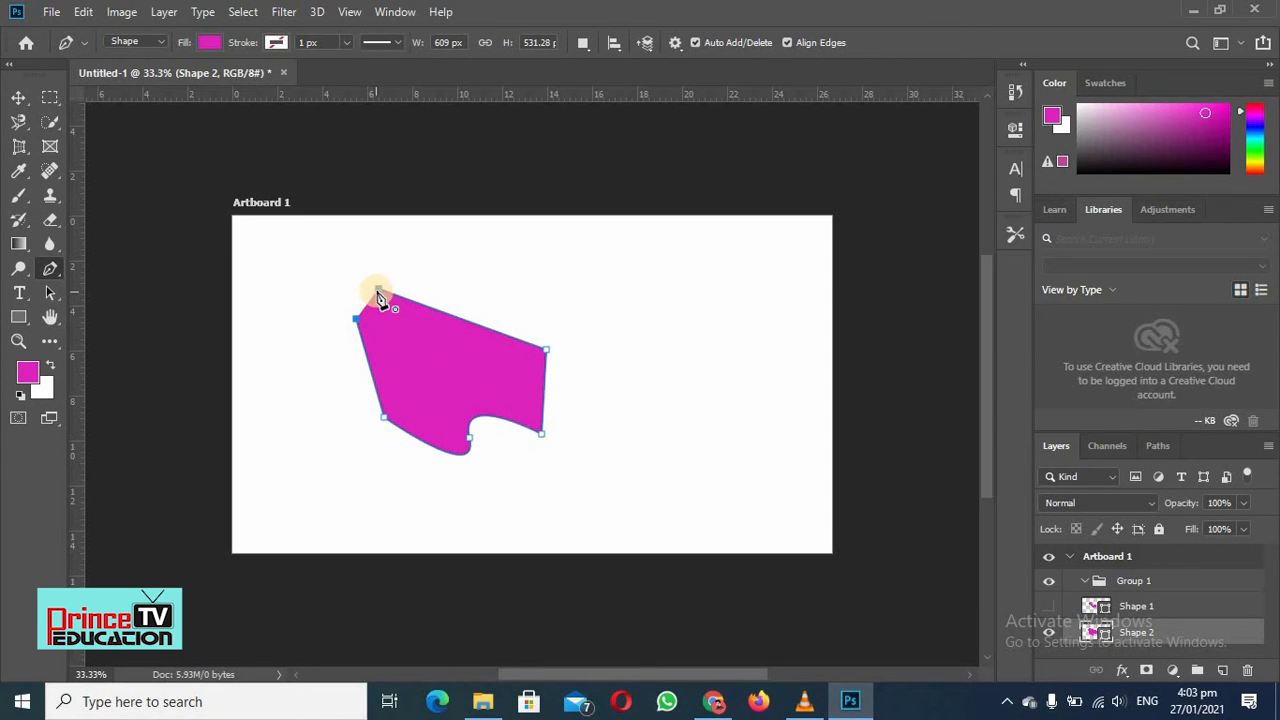
left_click(378, 292)
- Scale the new shape down with Free Transform to about 25% width and 34% height, keeping its lower-right corner in place
left_click(20, 104)
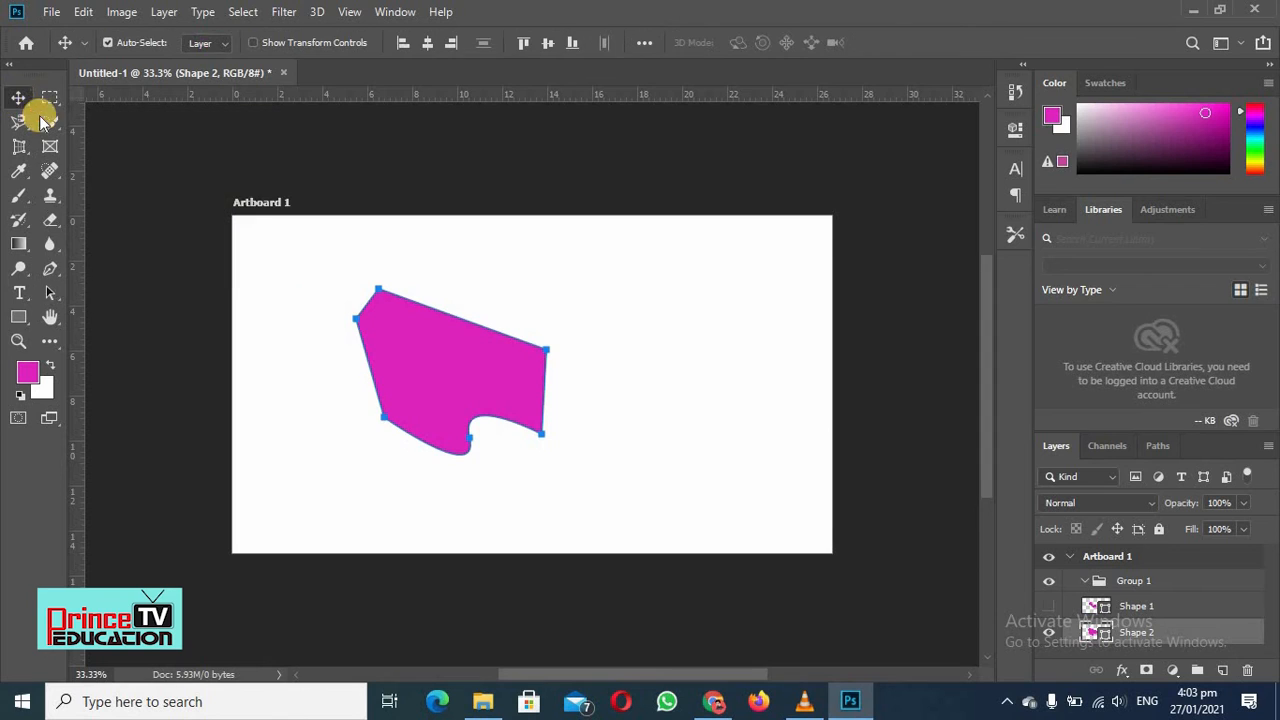
left_click(597, 378)
left_click(462, 374)
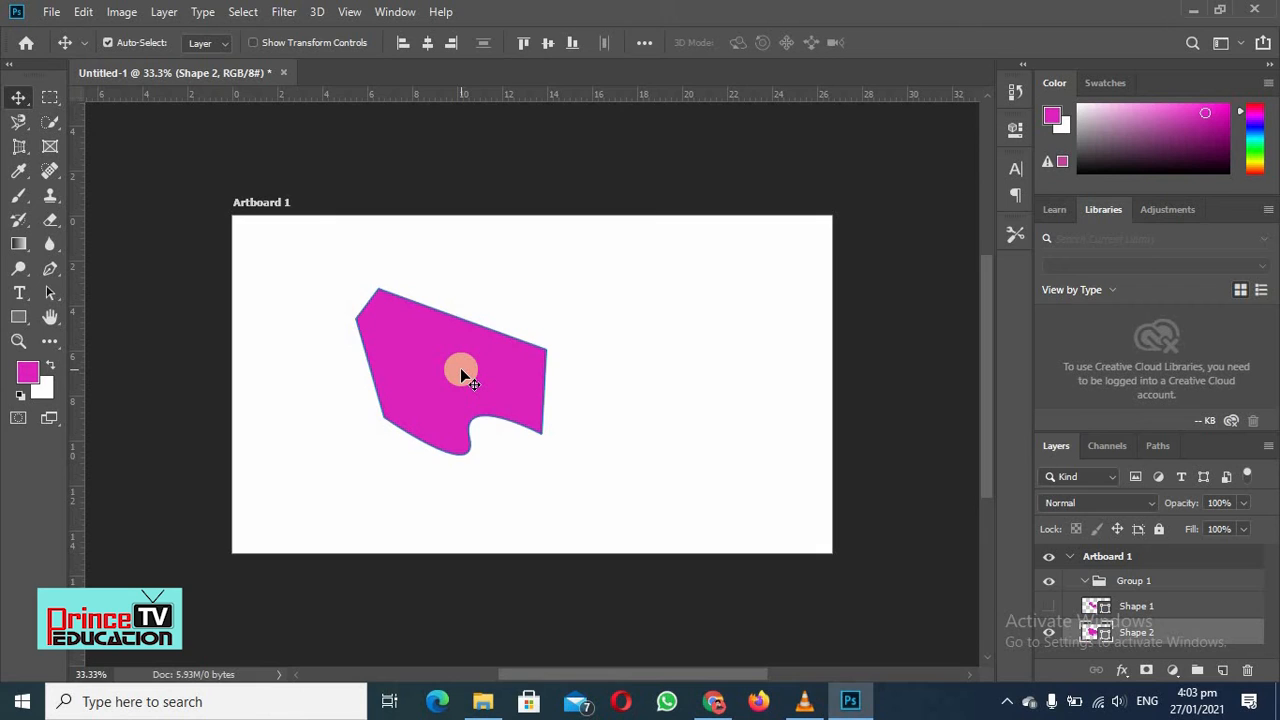
key("ctrl+t")
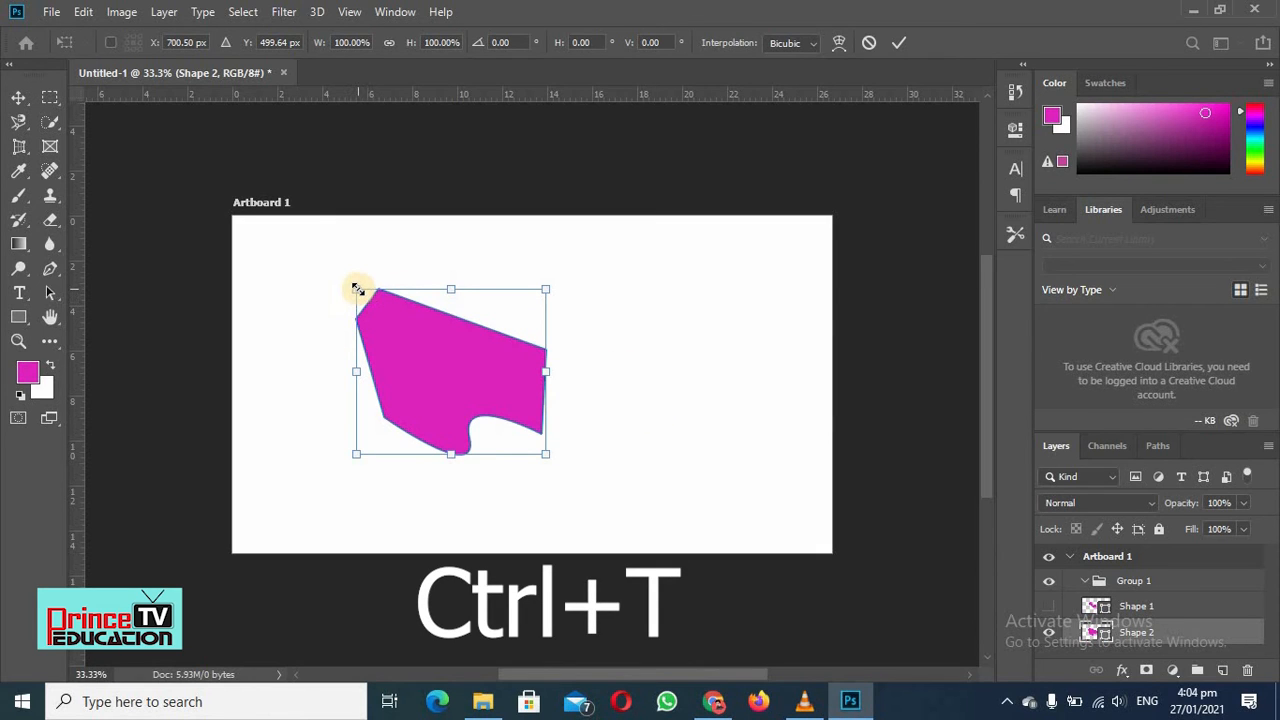
left_click_drag(357, 289, 499, 399)
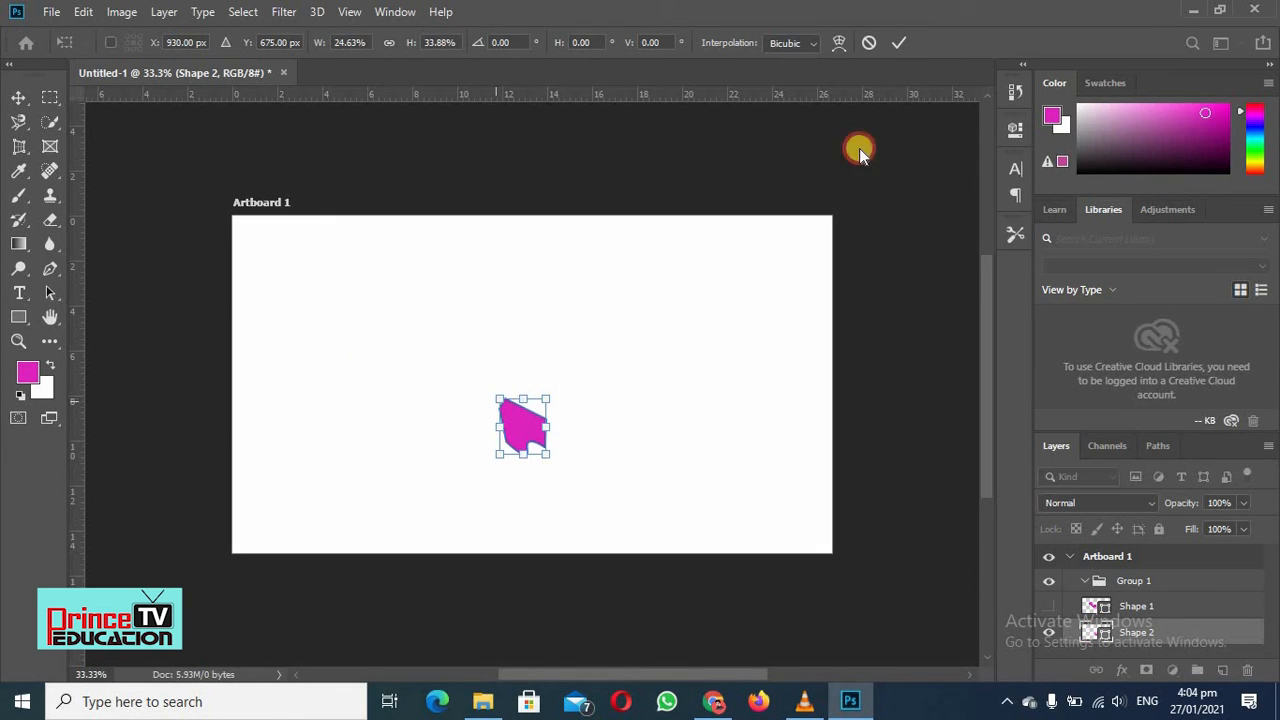
left_click(903, 50)
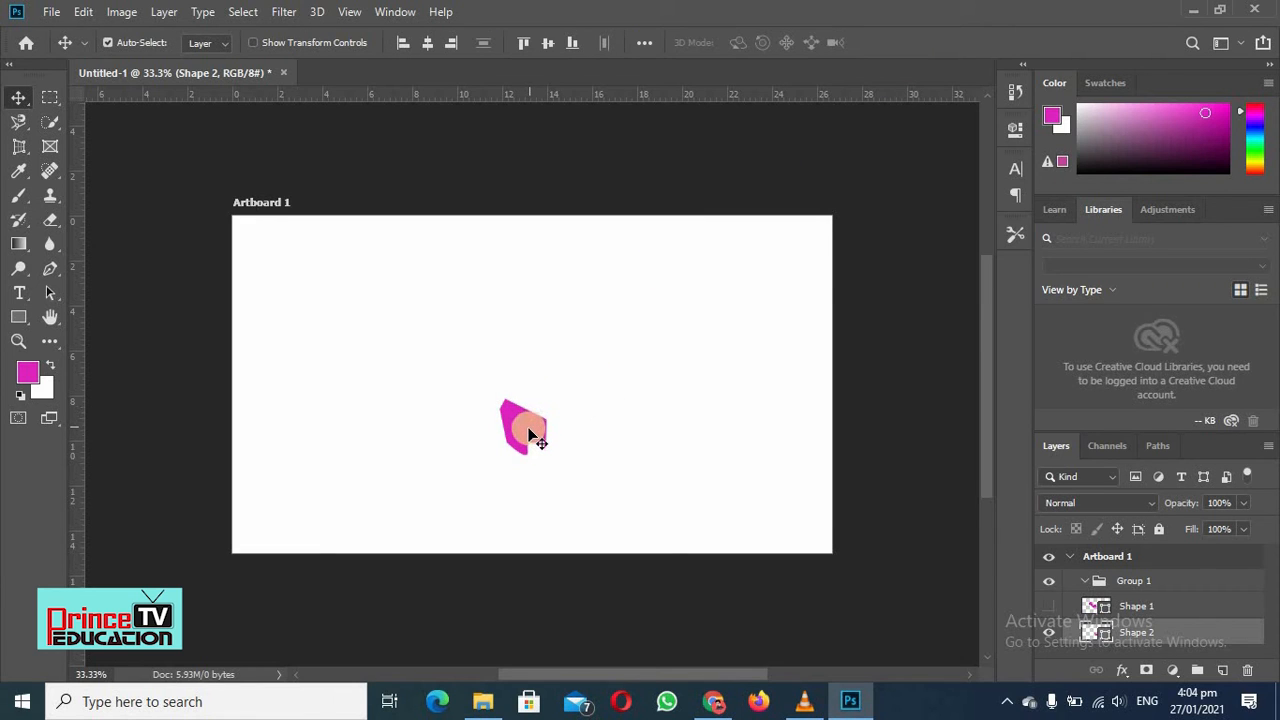
- Enlarge the shape with Free Transform to 986% width and 566.67% height, starting at the artboard's upper-left corner
key("ctrl+t")
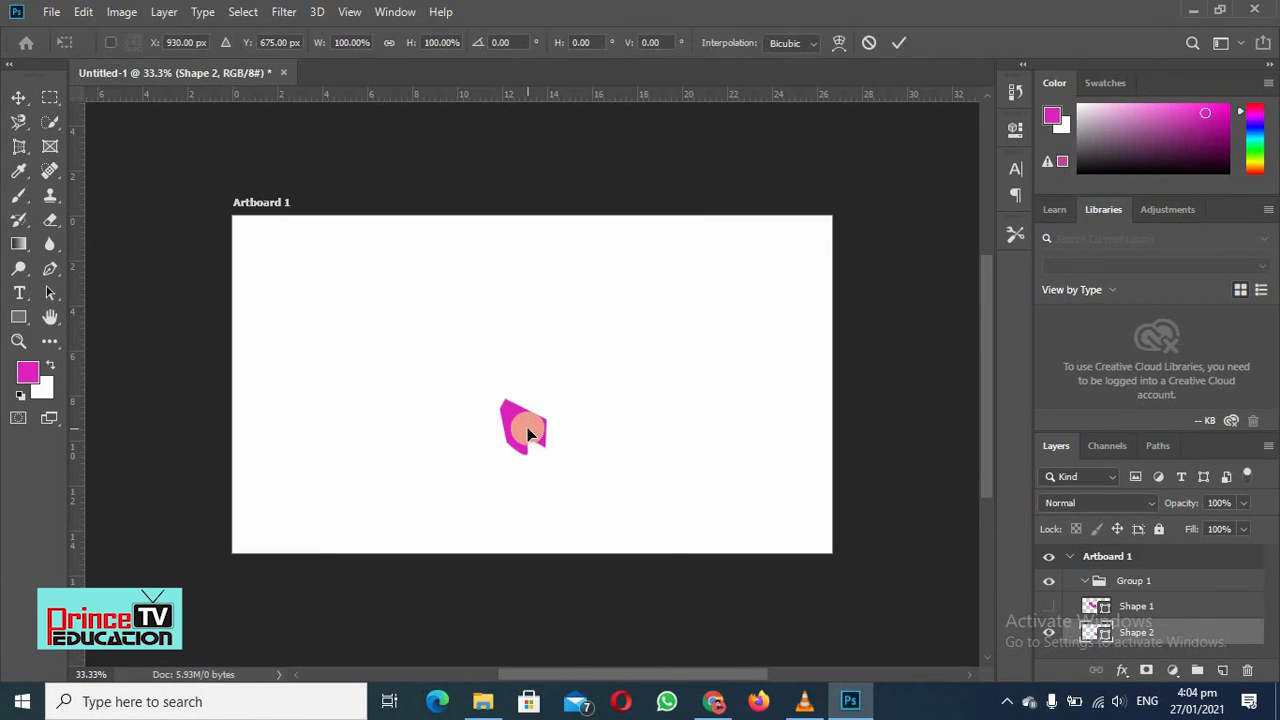
left_click_drag(499, 398, 232, 216)
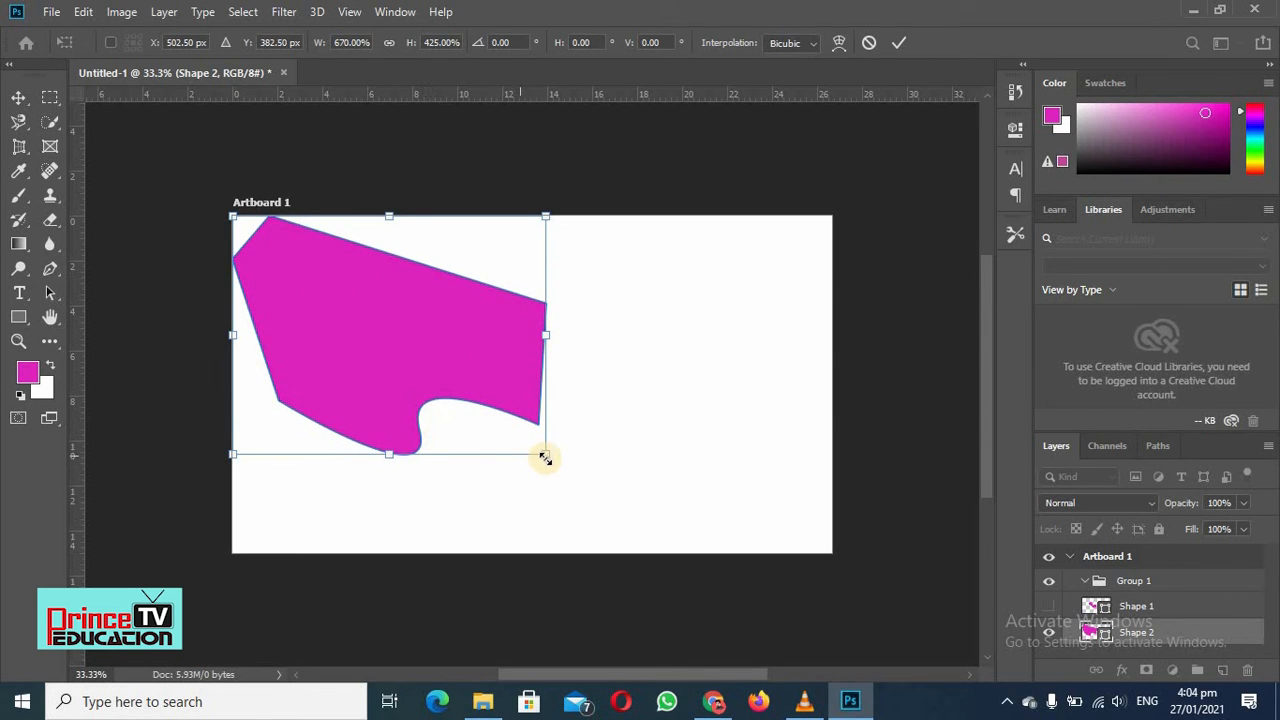
left_click_drag(545, 453, 694, 533)
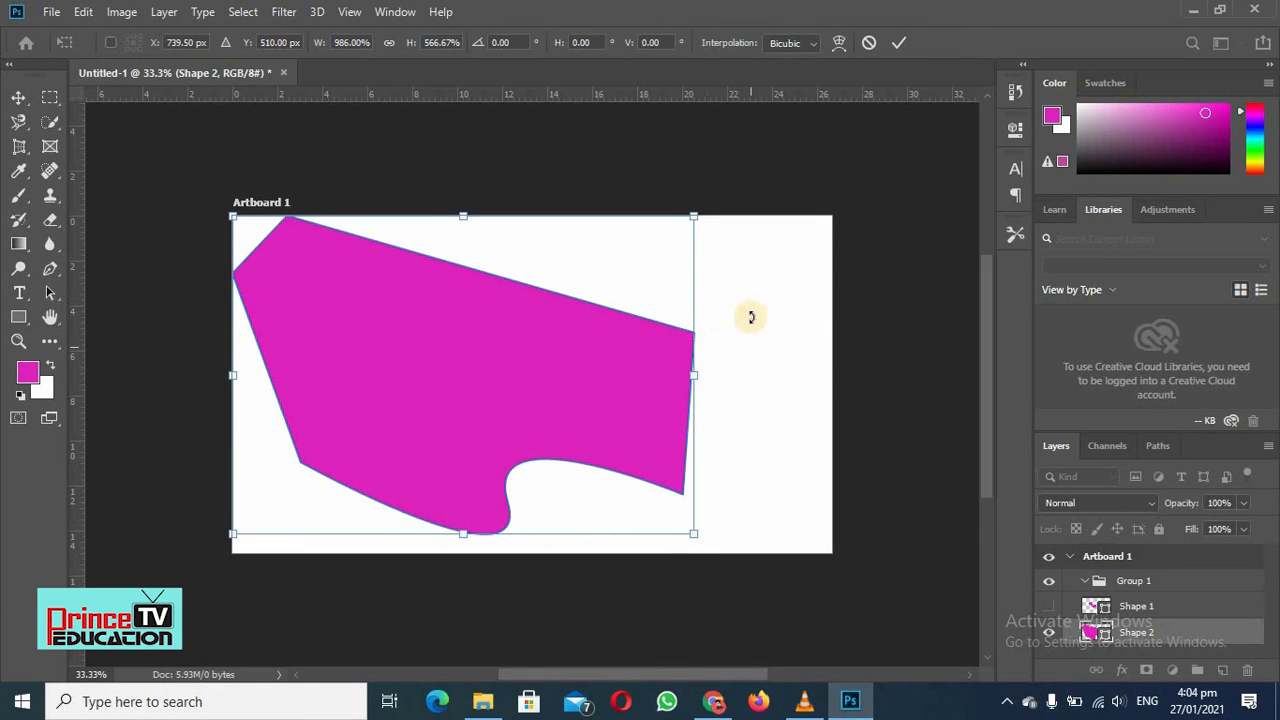
left_click(899, 44)
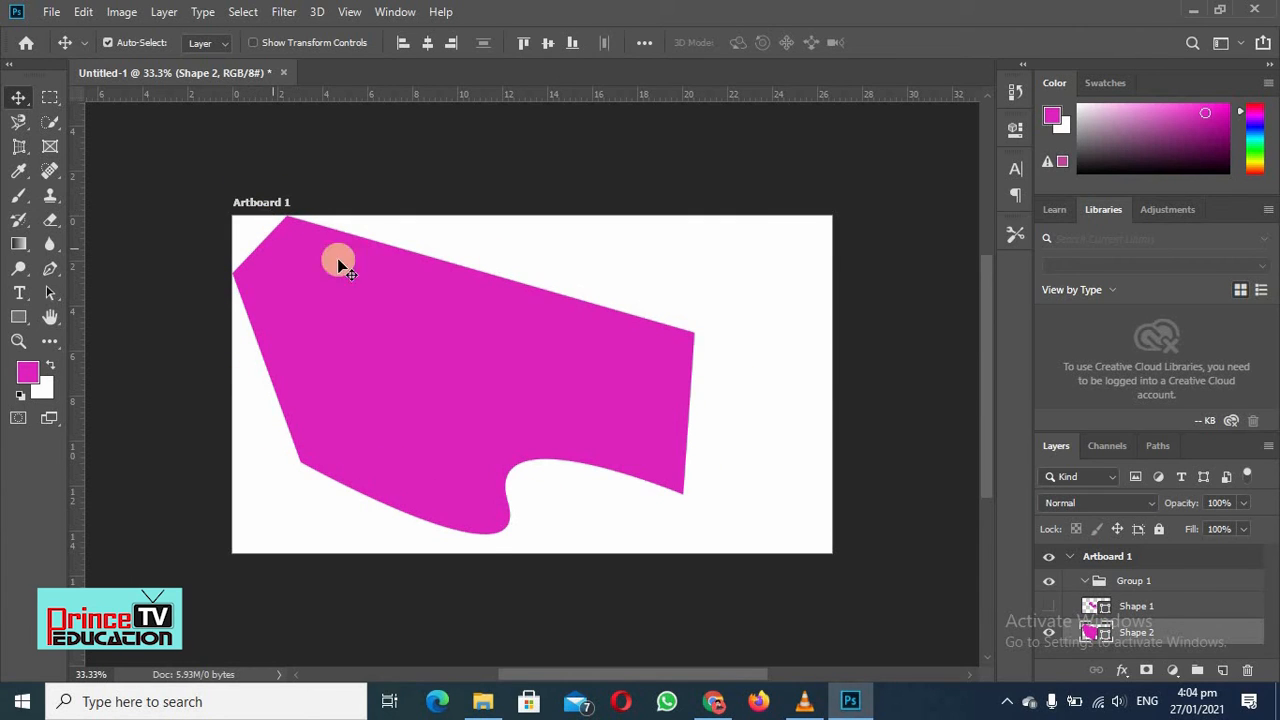
- Select and show the Shape 1 layer, and hide the Shape 2 layer
left_click(1133, 607)
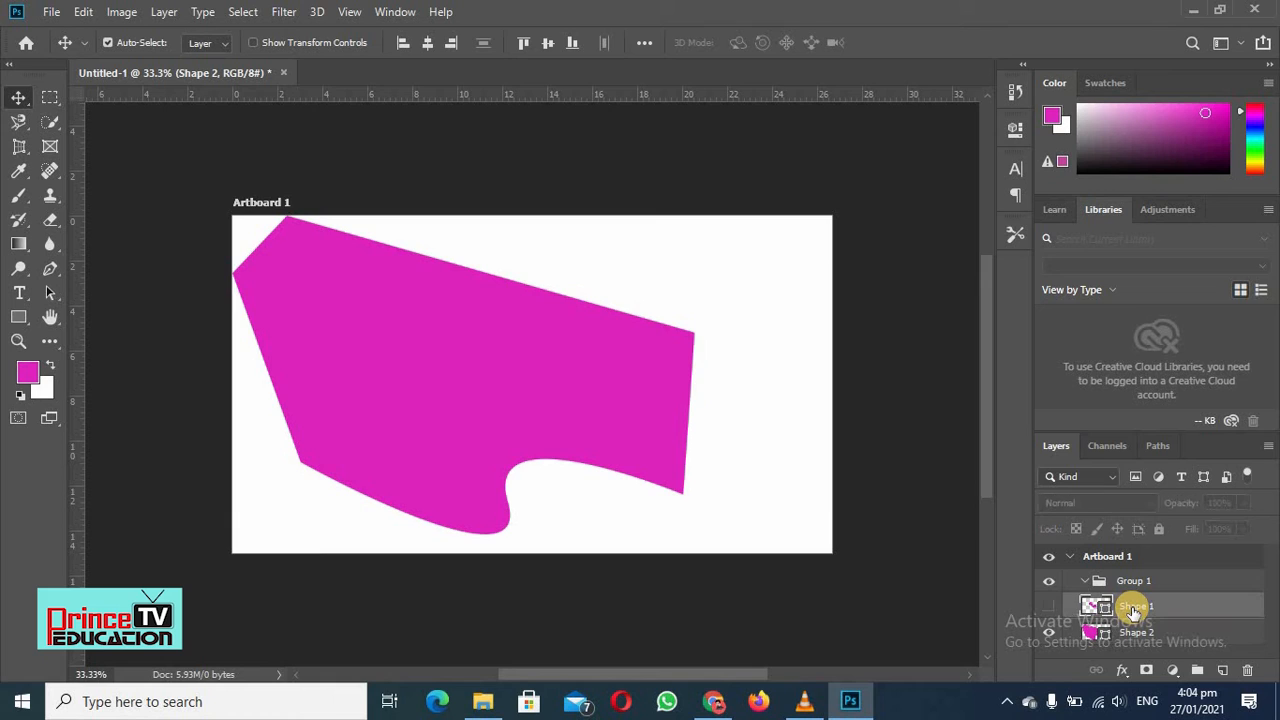
left_click(1050, 637)
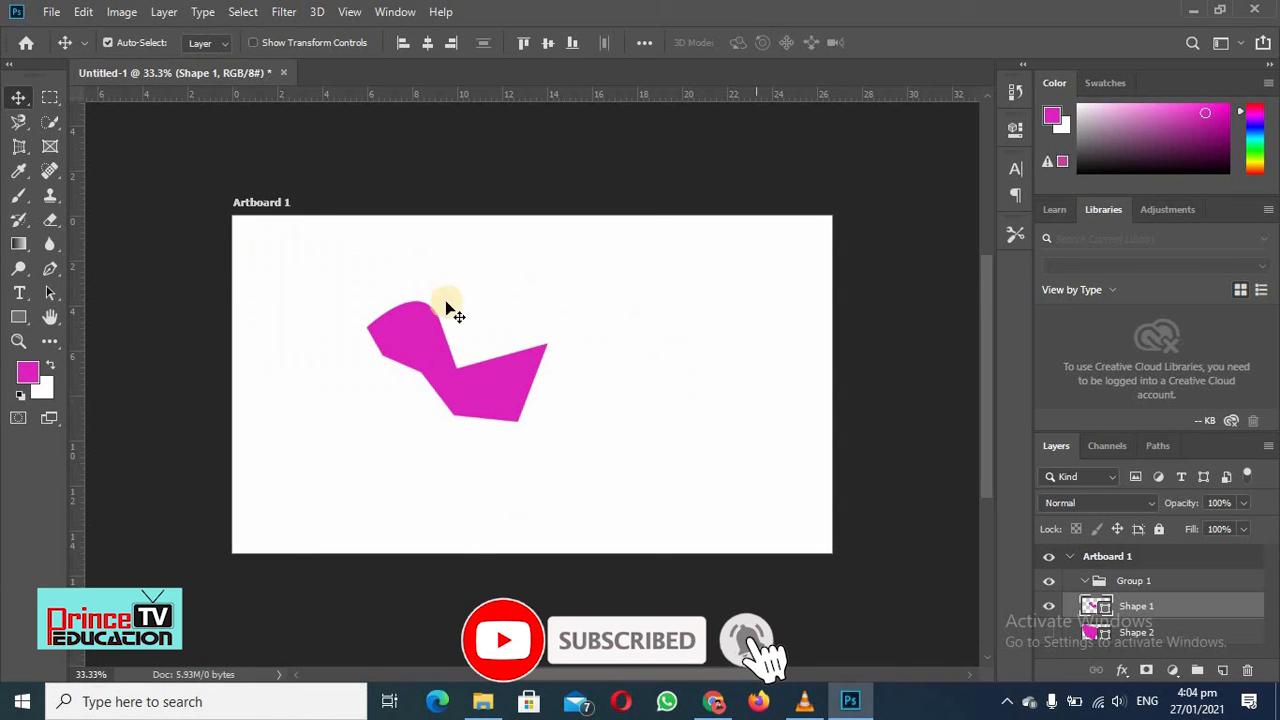
- Scale Shape 1 down to a tiny size with Free Transform, keeping its lower-right corner in place
left_click(393, 328)
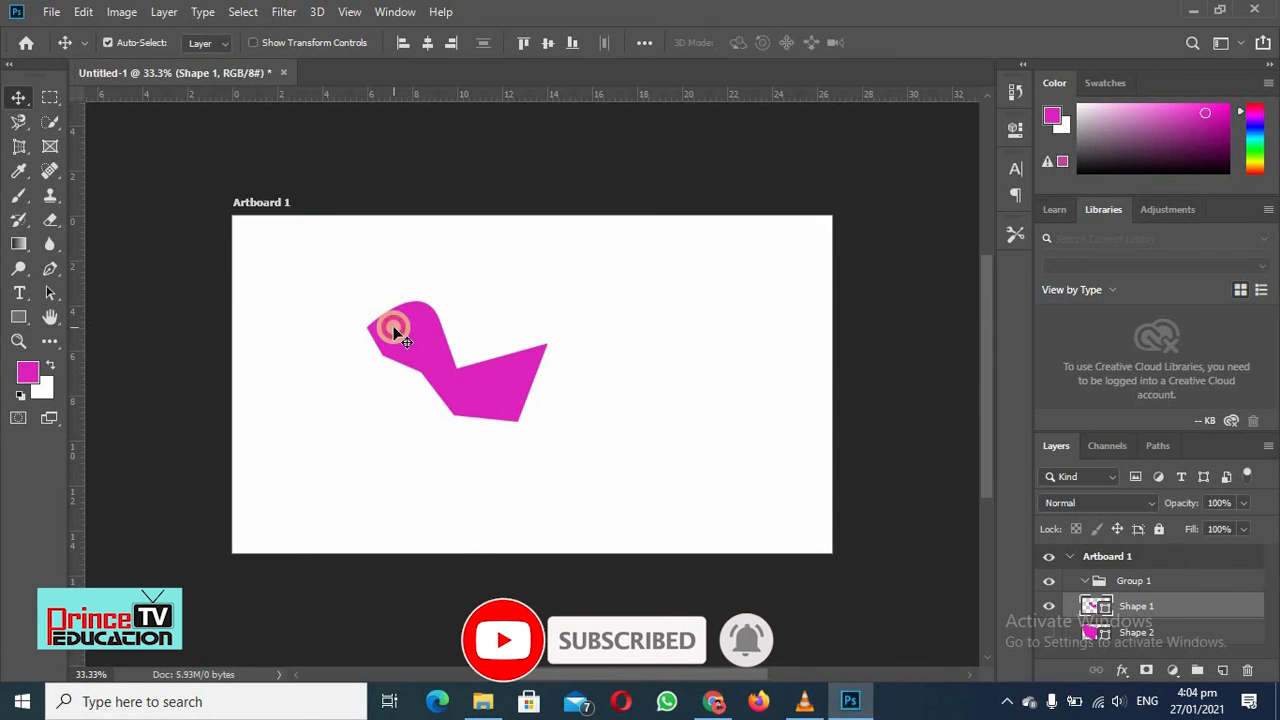
key("ctrl+t")
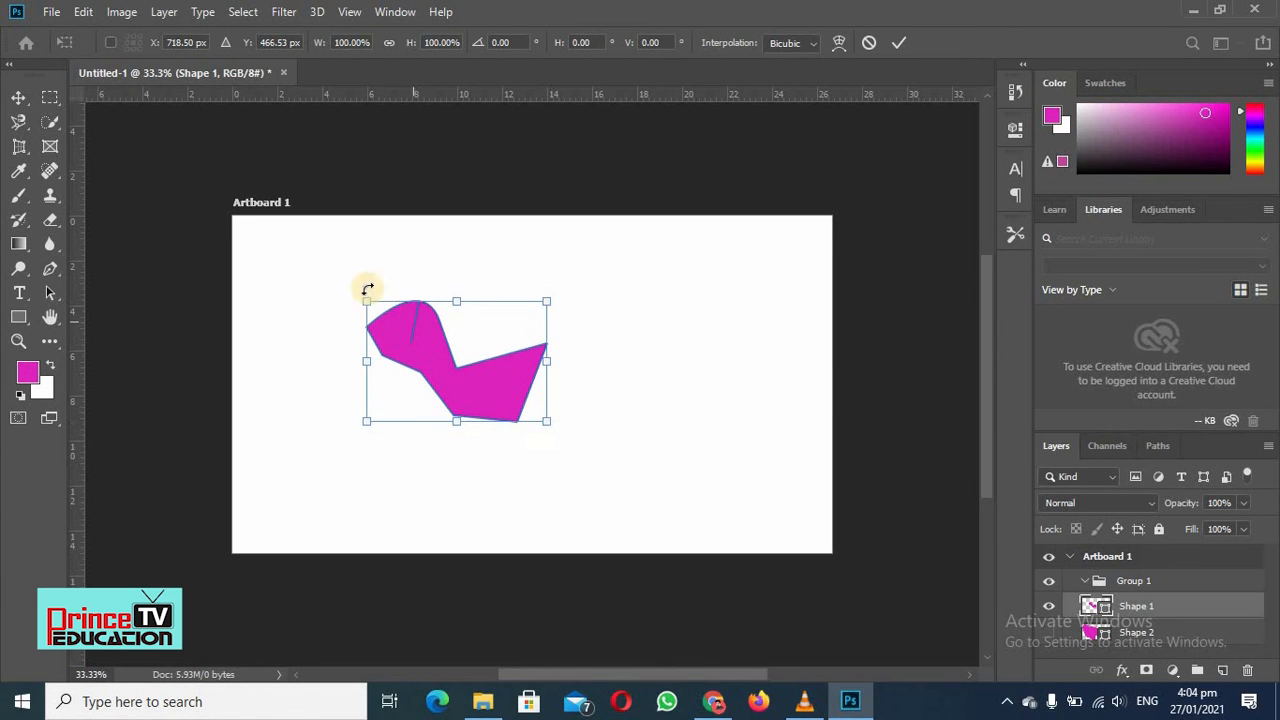
left_click_drag(367, 300, 524, 405)
left_click(897, 44)
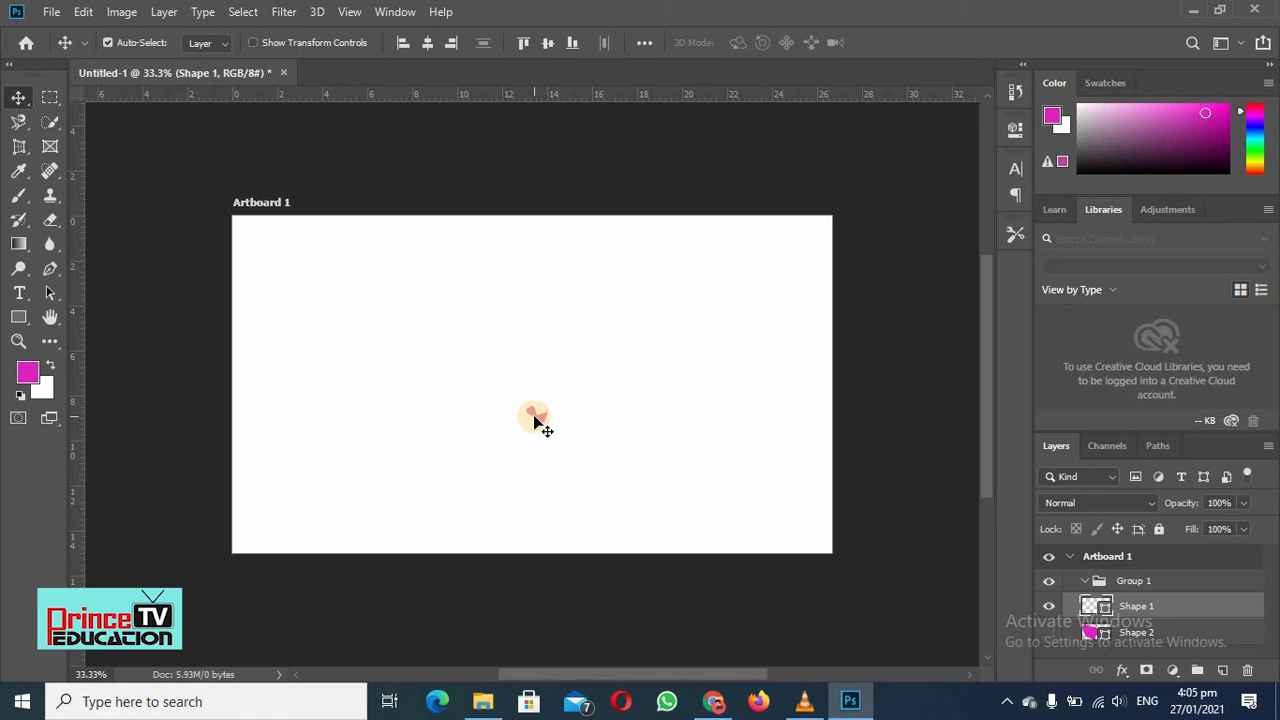
- Enlarge Shape 1 with Free Transform to 2556.52% width and 2158.82% height so it spans most of the artboard
key("ctrl+t")
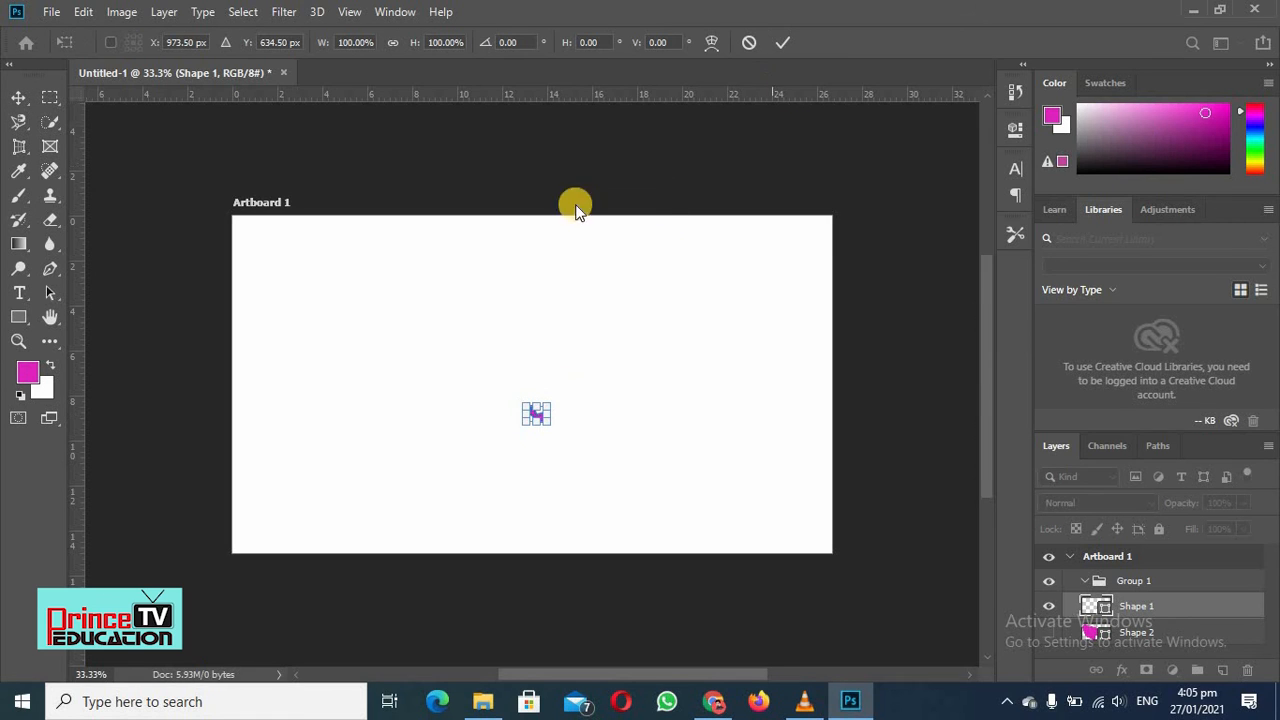
left_click_drag(526, 405, 241, 264)
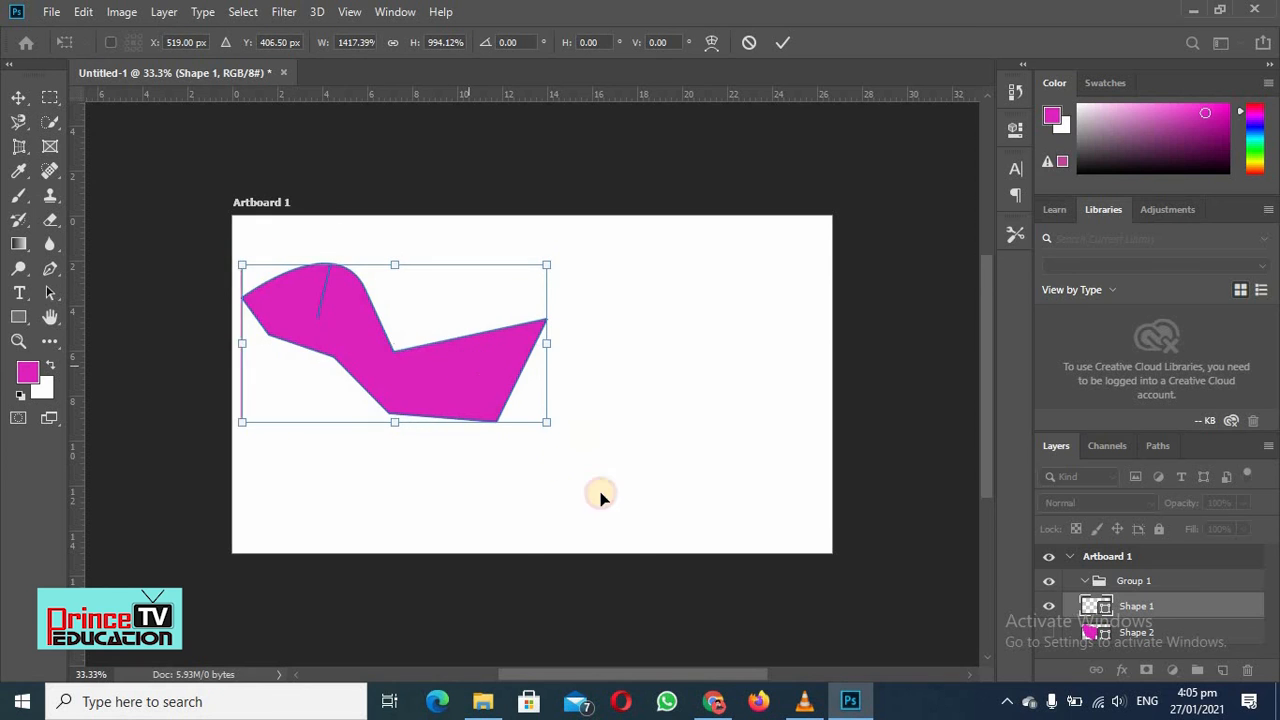
left_click_drag(487, 311, 620, 443)
left_click_drag(375, 395, 263, 234)
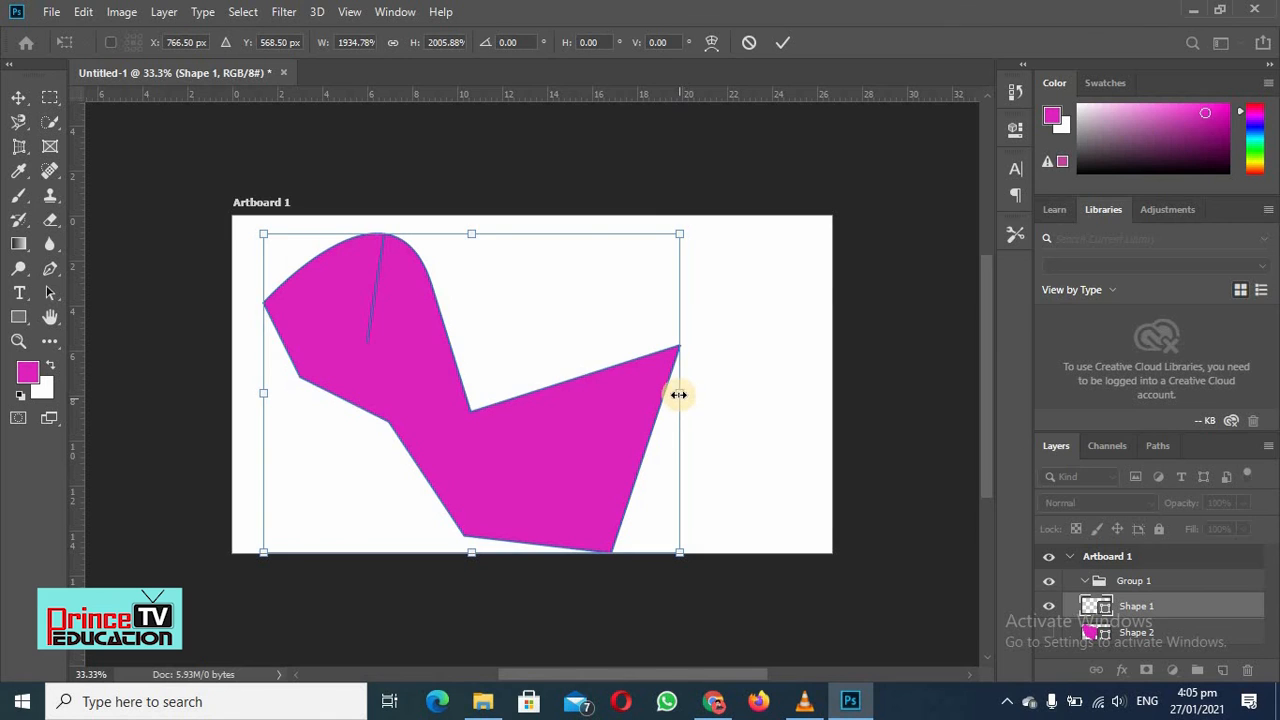
left_click_drag(679, 394, 798, 394)
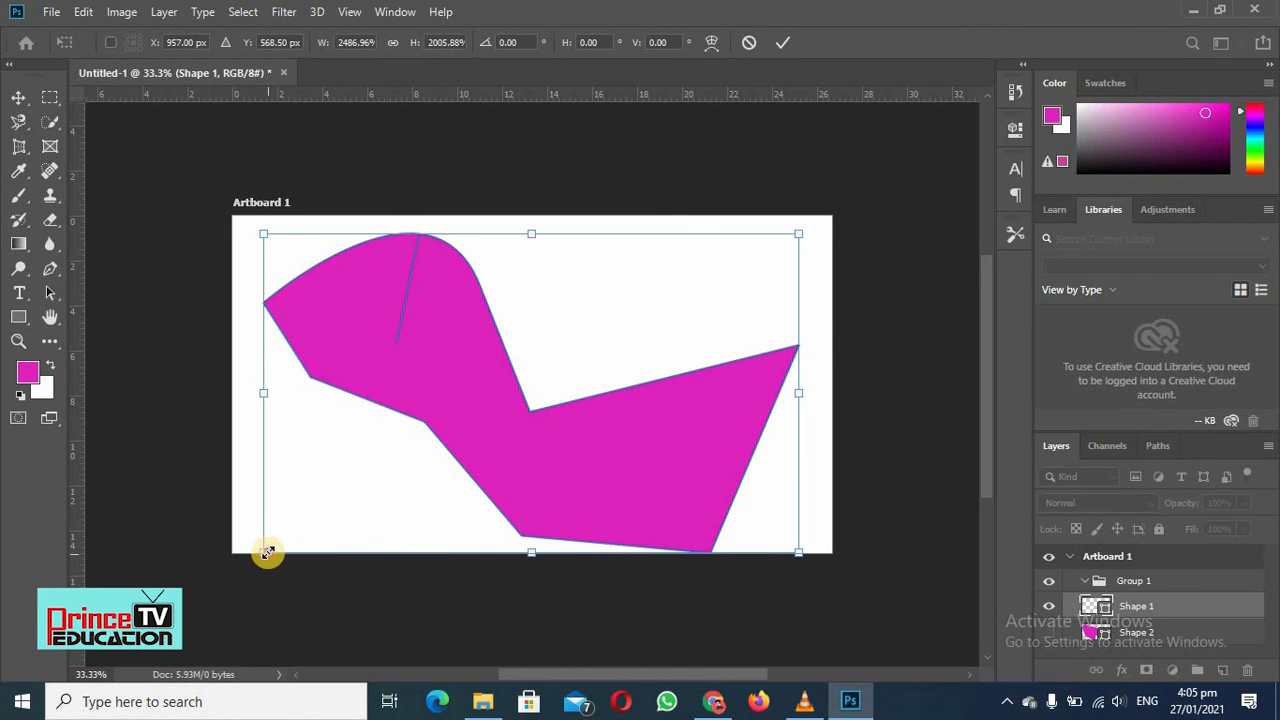
left_click_drag(267, 552, 248, 577)
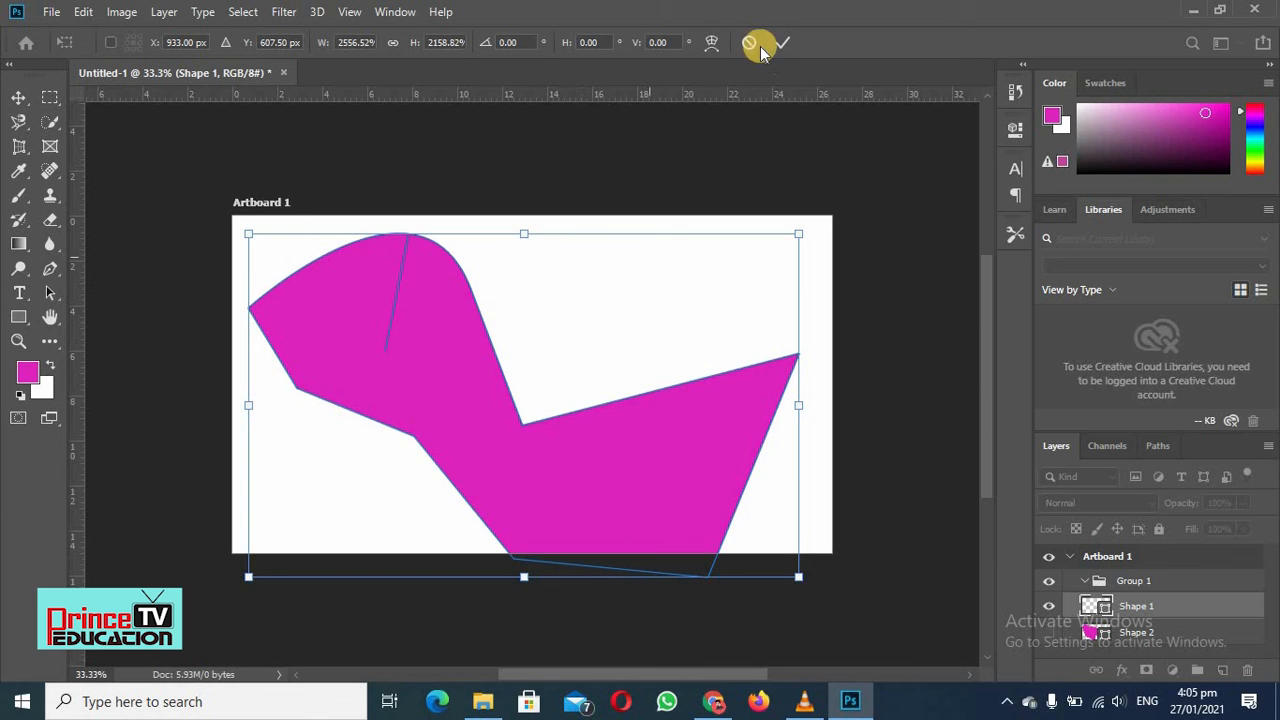
key("Return")
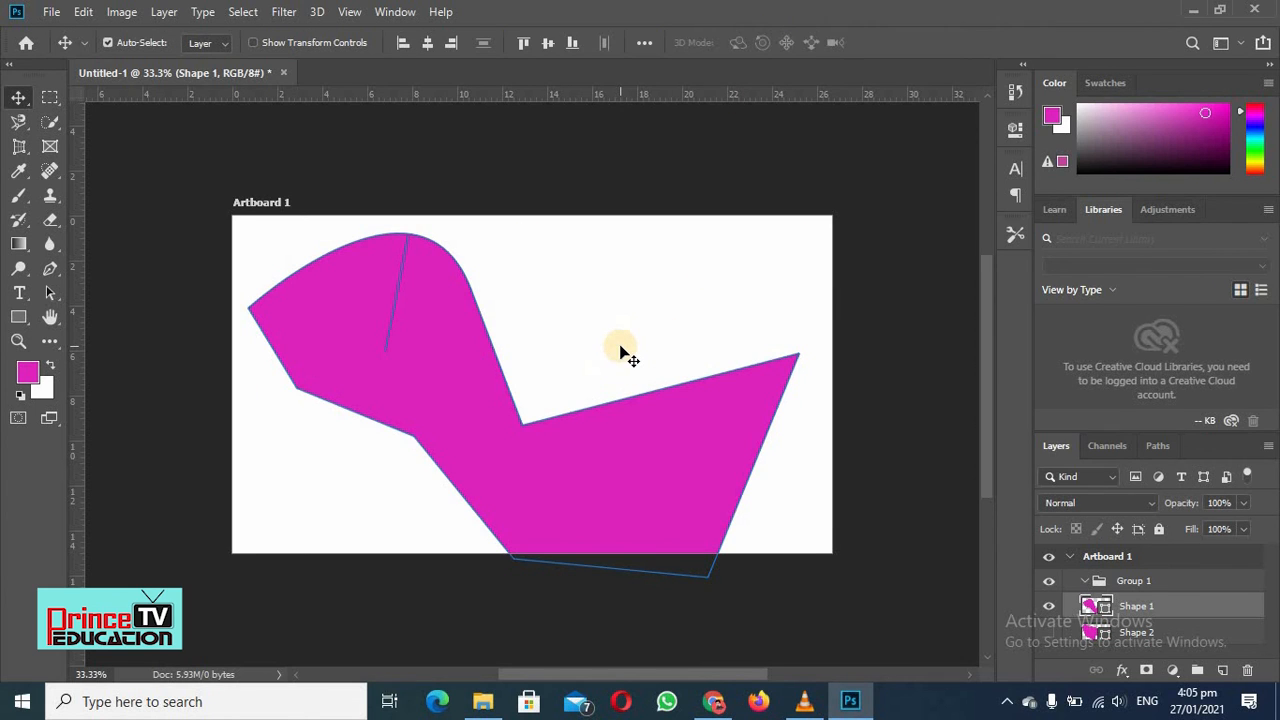
- Examine the edge quality of the enlarged Shape 1 at 300% magnification and return to the 33.33% view
key("z")
left_click(621, 346)
left_click(621, 346)
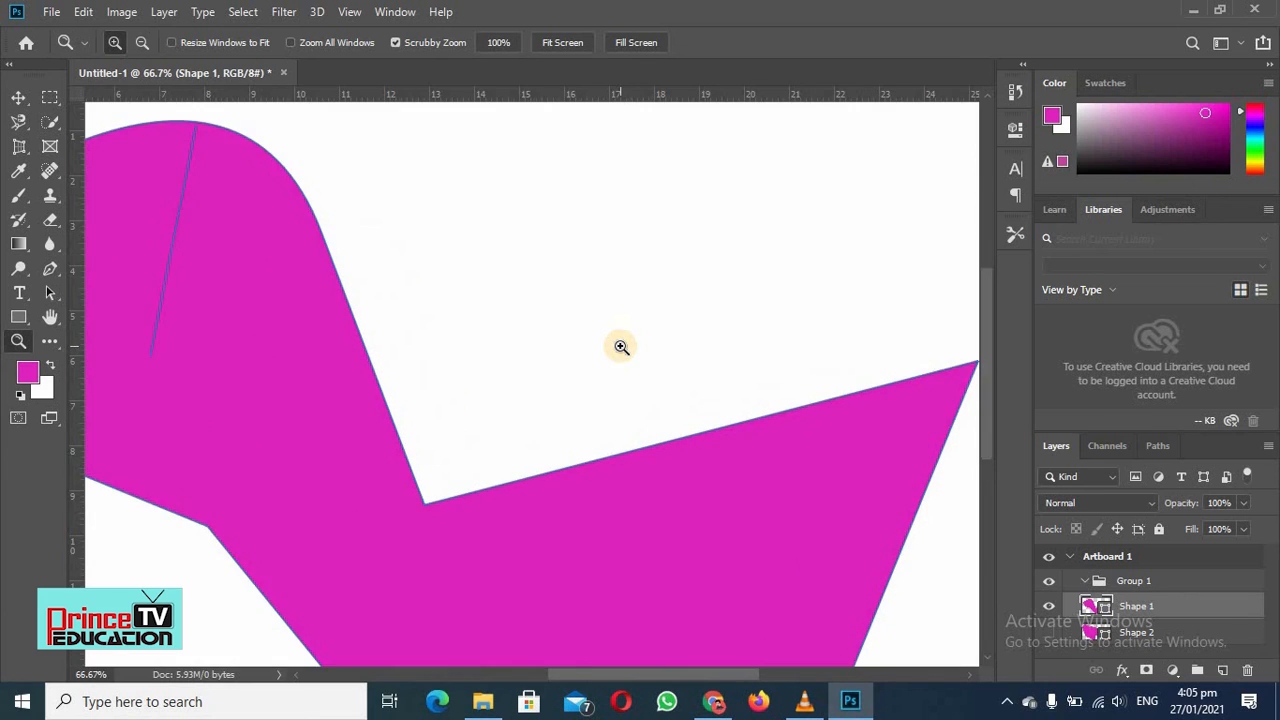
left_click(621, 346)
left_click(621, 346)
left_click(586, 409)
key("v")
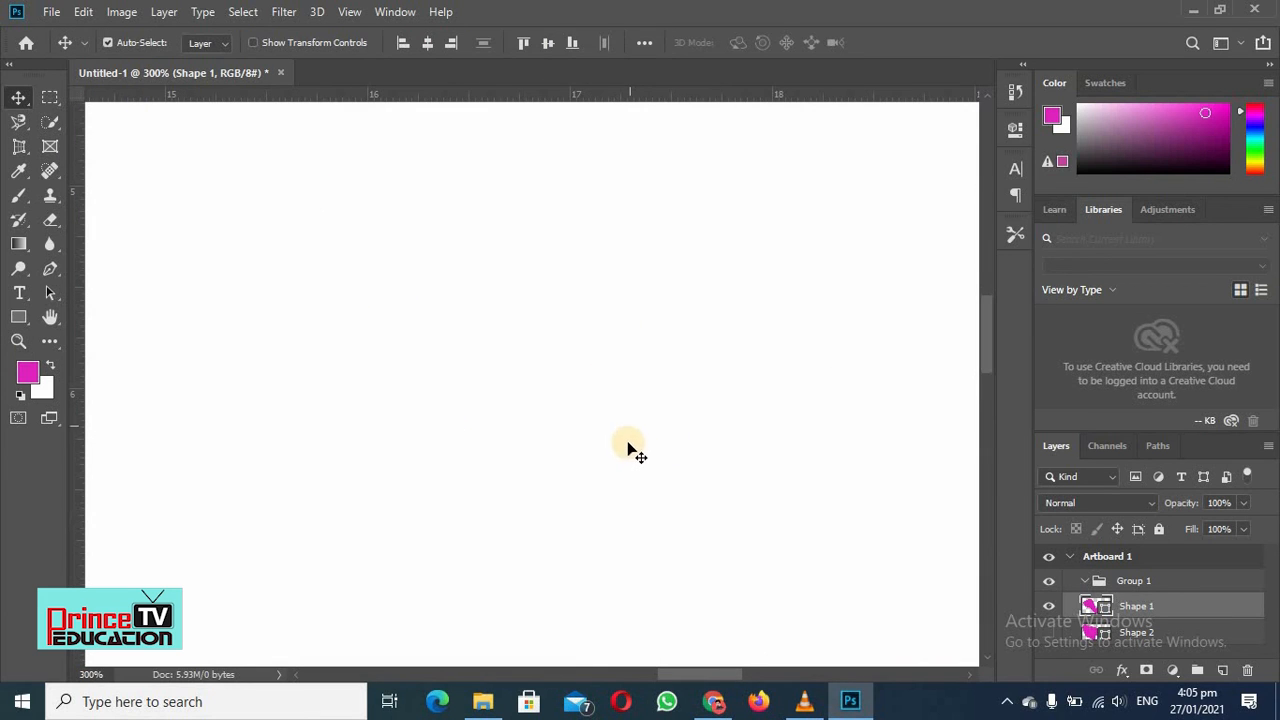
left_click_drag(564, 496, 673, 242)
left_click_drag(629, 389, 690, 260)
left_click_drag(591, 502, 380, 343)
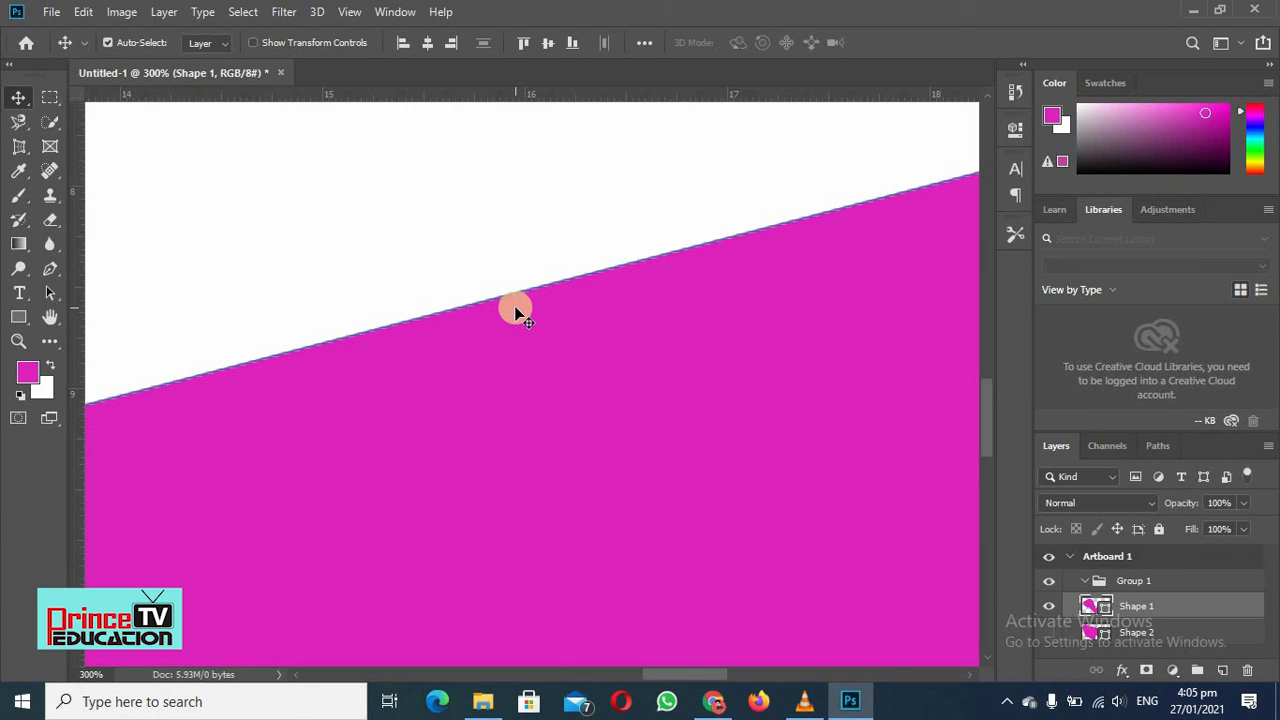
key("z")
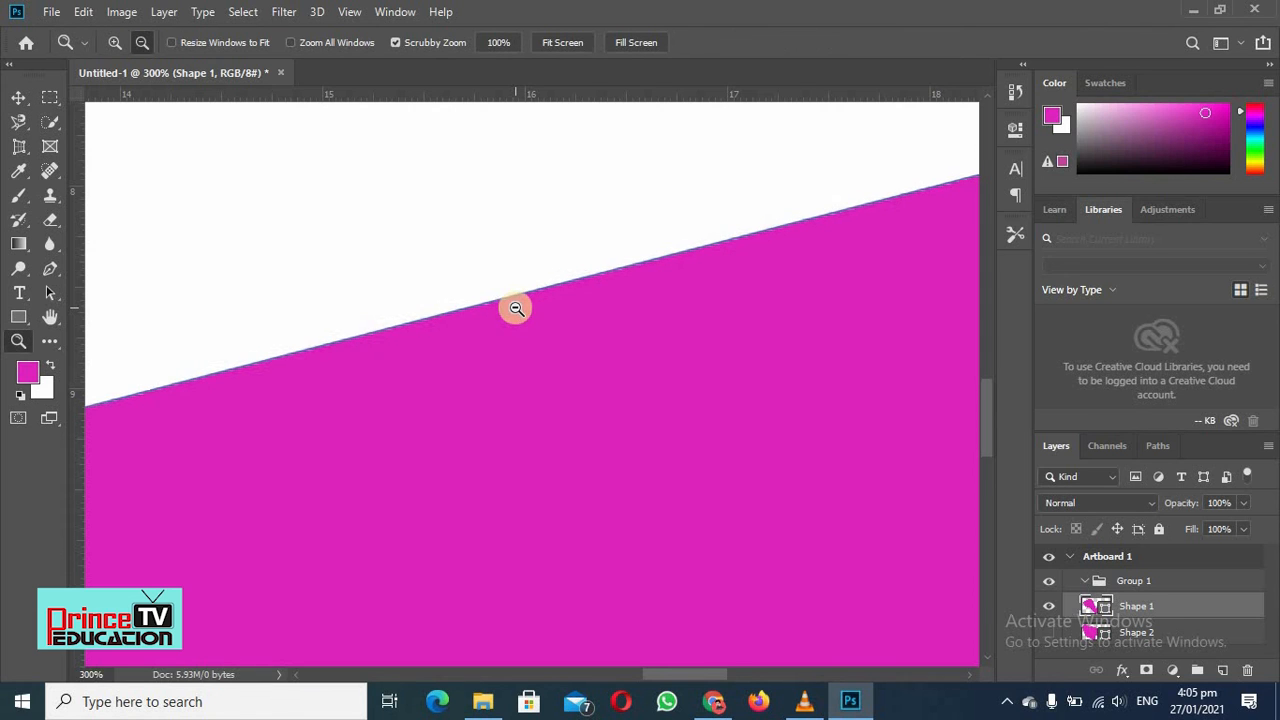
left_click(514, 310, "alt")
left_click(507, 323, "alt")
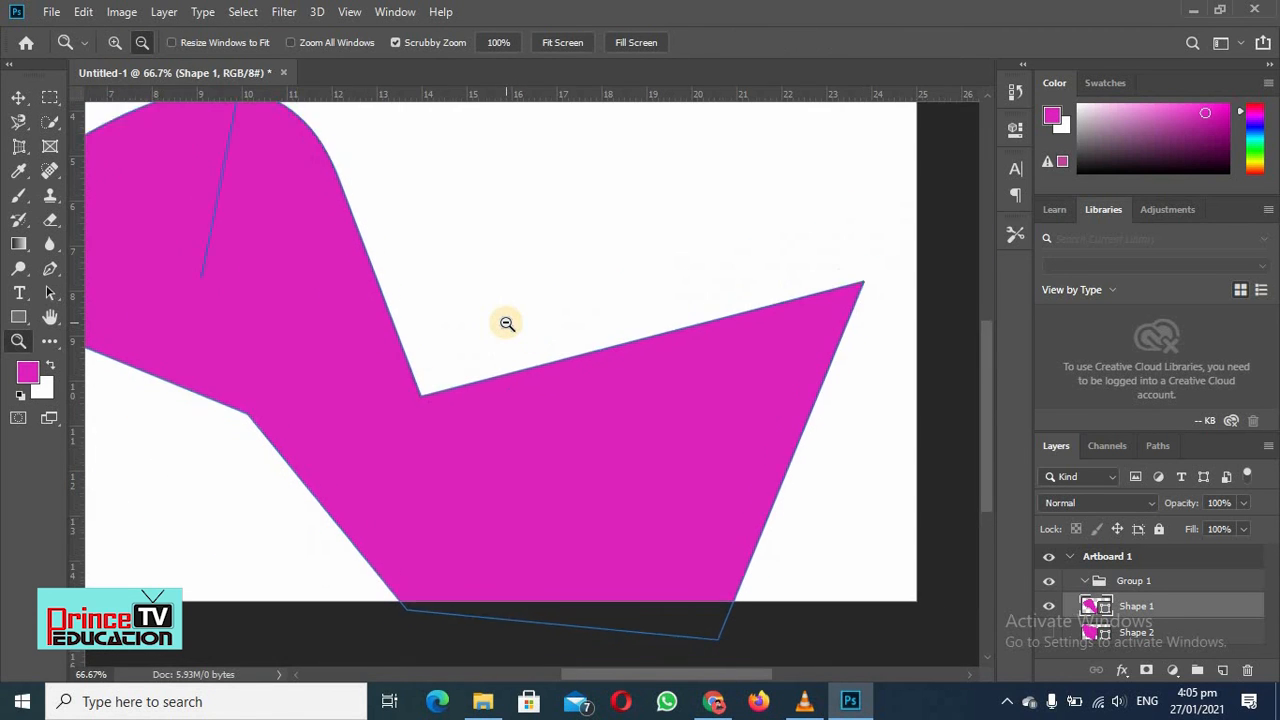
left_click(507, 323, "alt")
key("v")
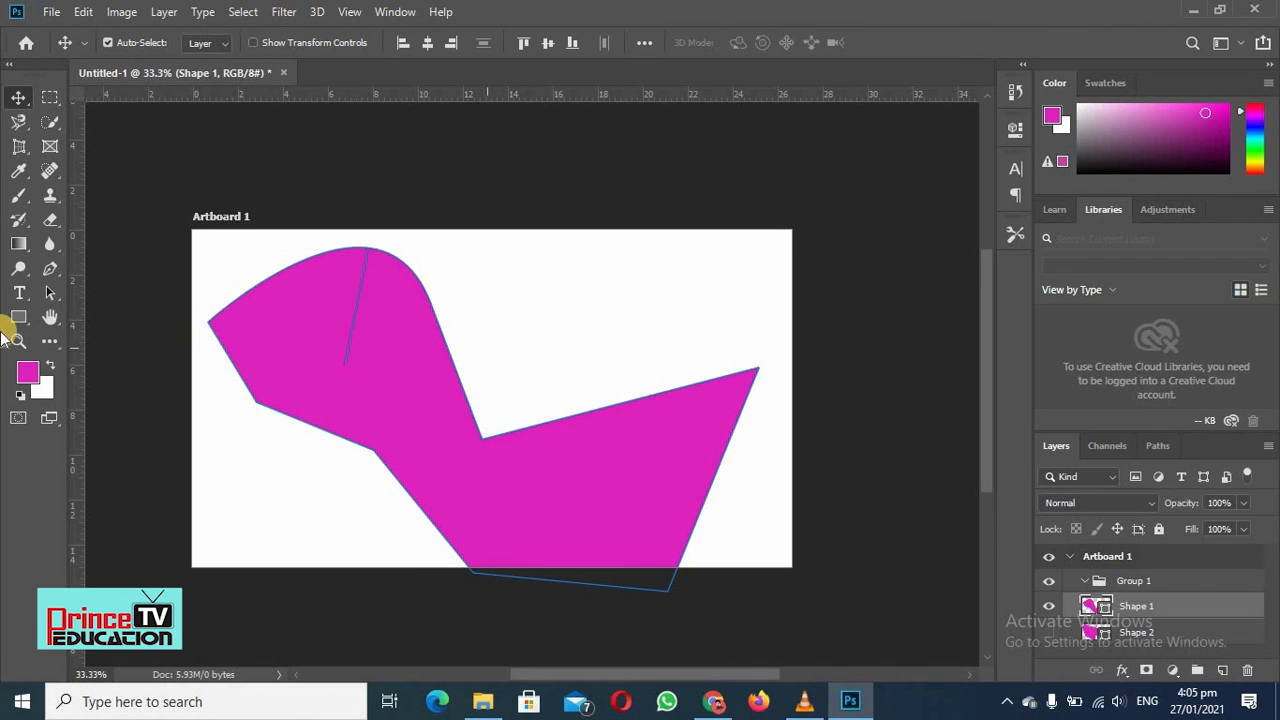
- Activate the Pen Tool and change its drawing mode from Shape to Path
left_click(48, 270)
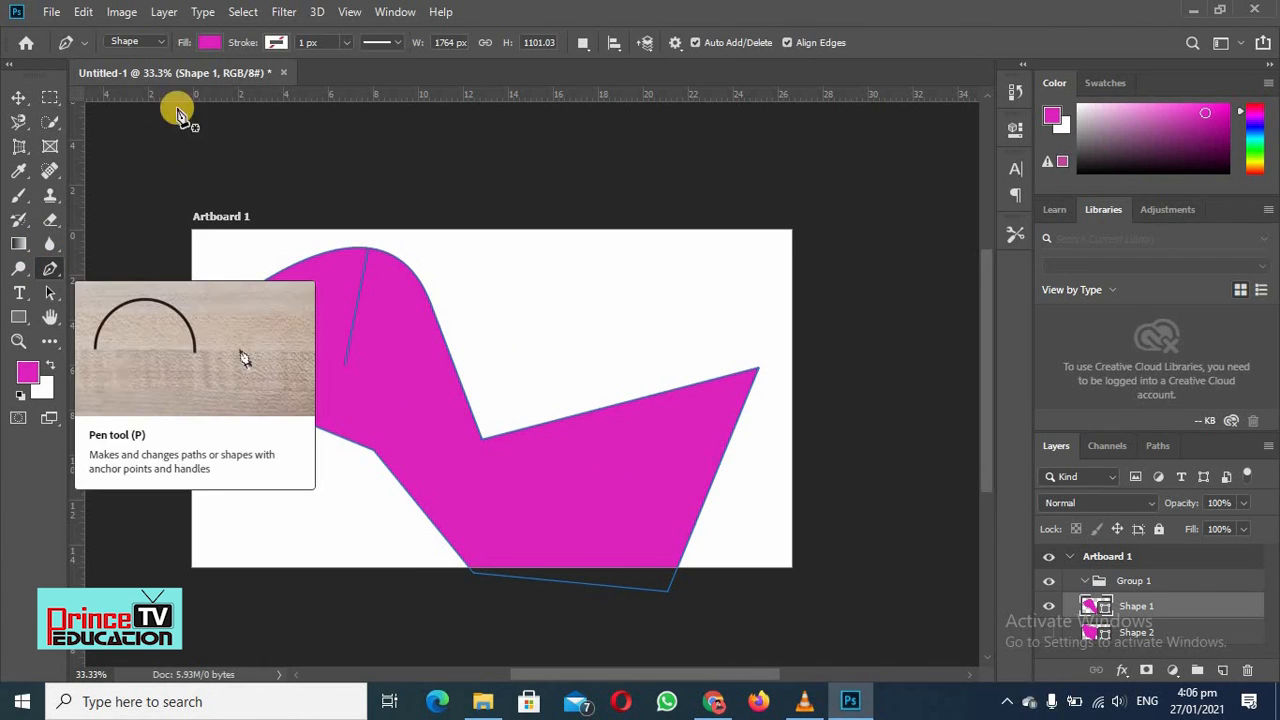
left_click(158, 42)
left_click(131, 57)
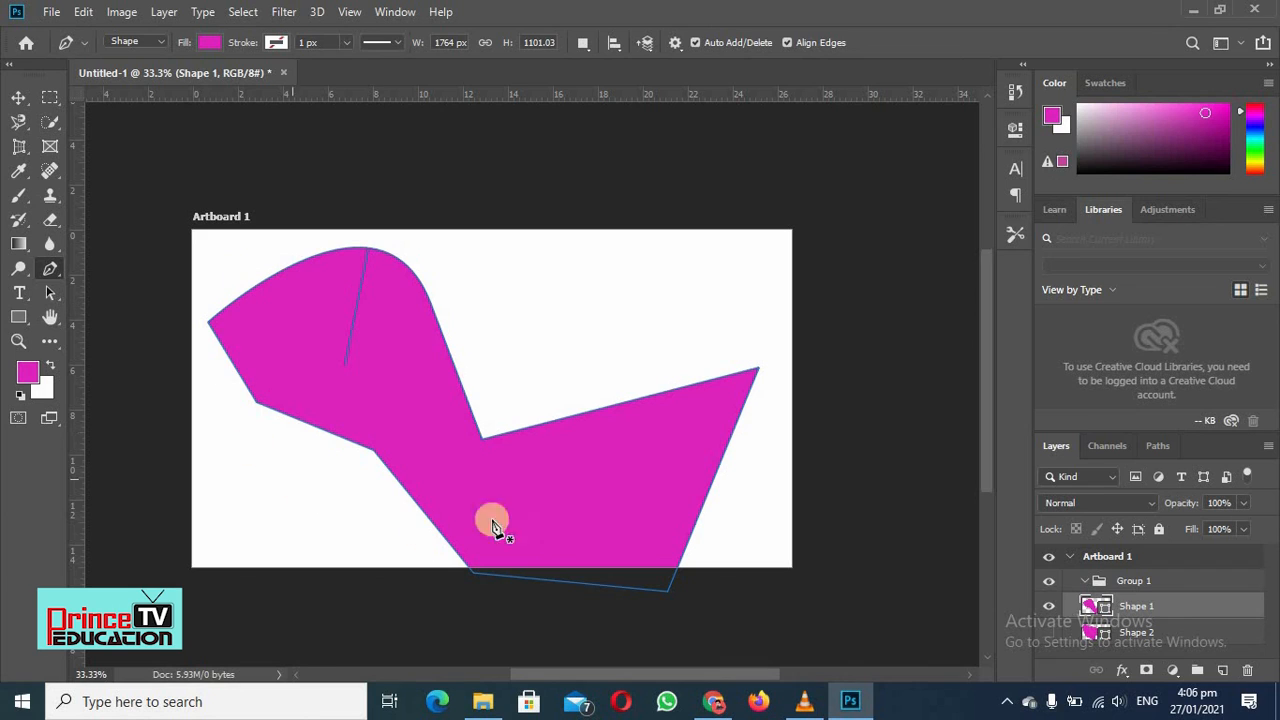
left_click(158, 42)
left_click(122, 70)
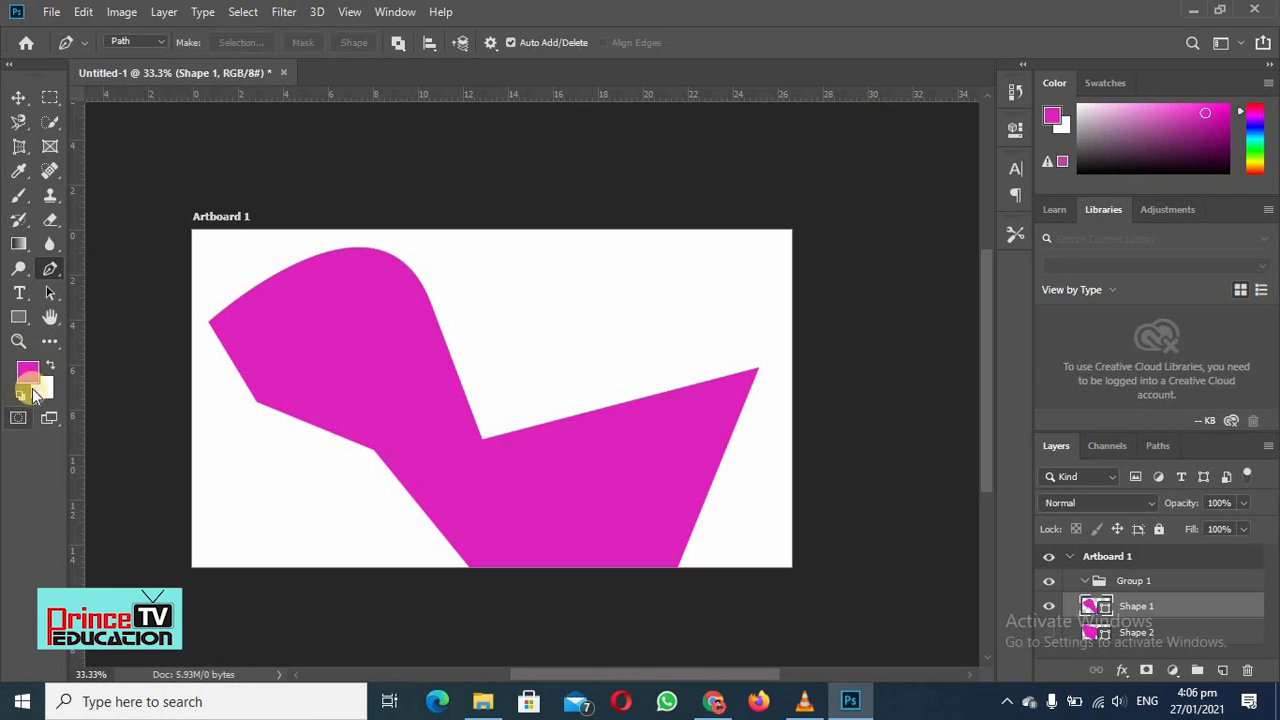
- Switch the Pen Tool's drawing mode to Shape and back to Path to compare the two modes' options
left_click(161, 42)
left_click(130, 68)
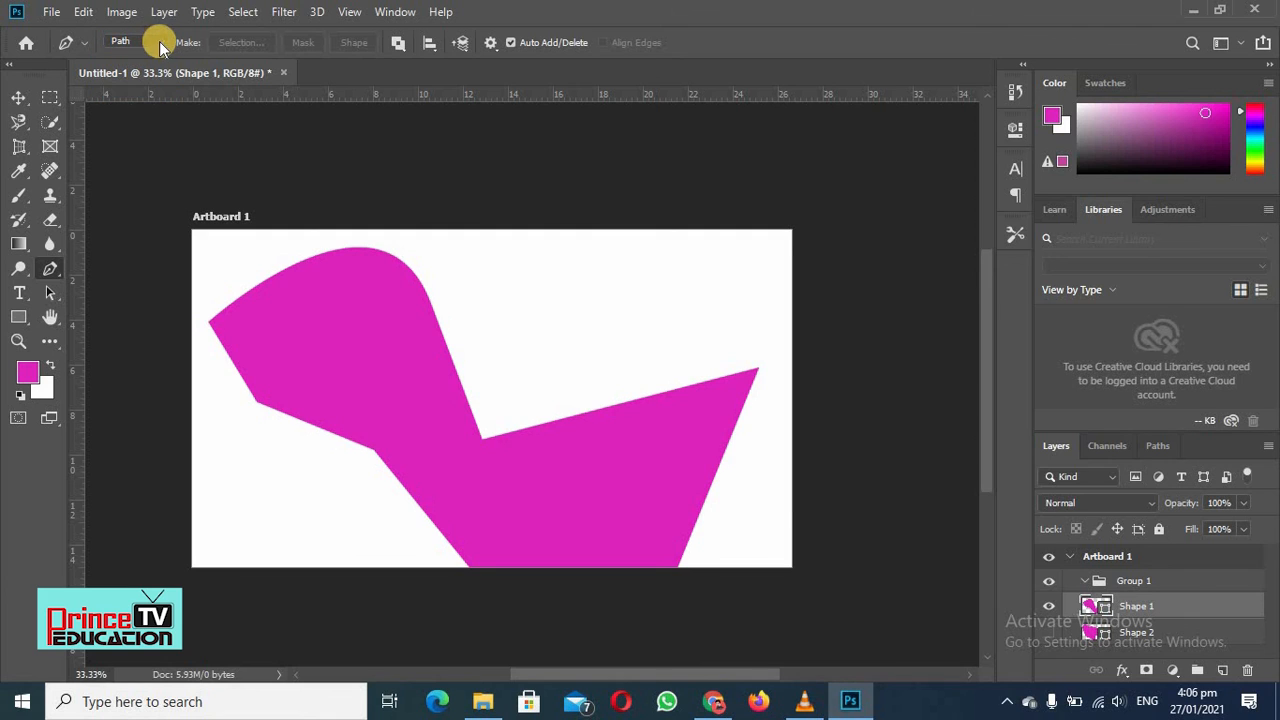
left_click(150, 42)
left_click(149, 47)
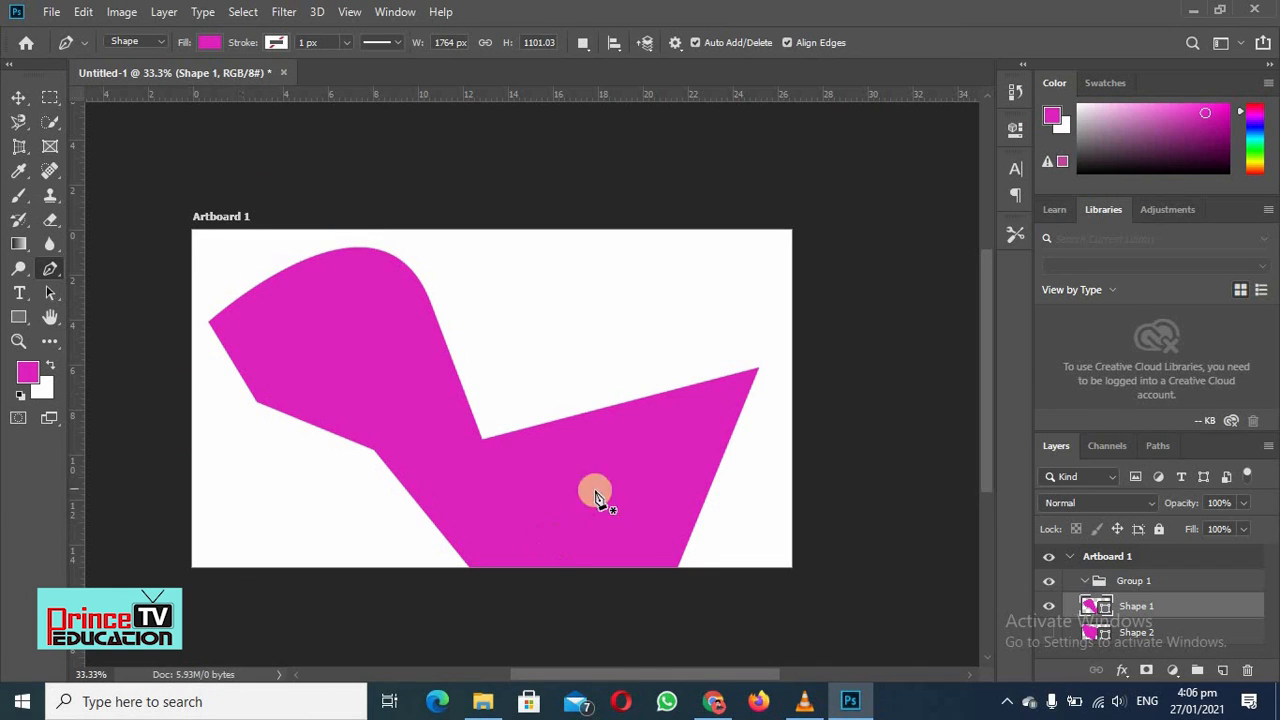
left_click(162, 40)
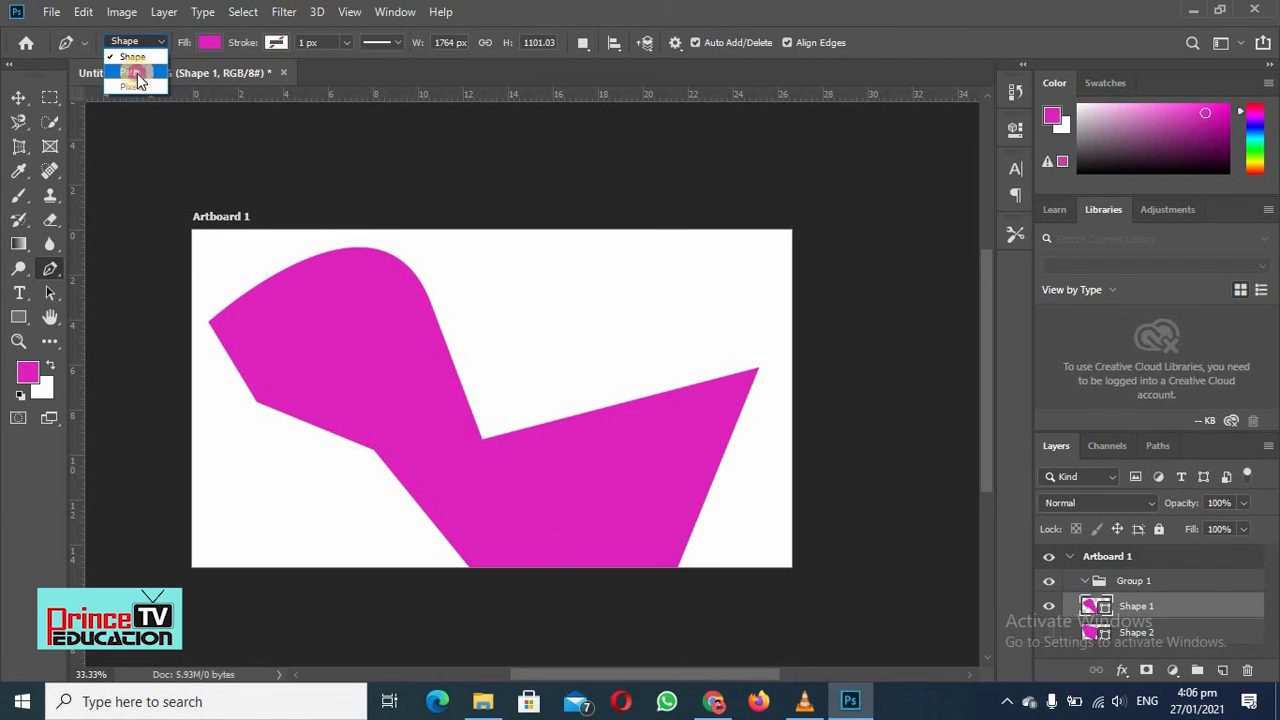
left_click(137, 78)
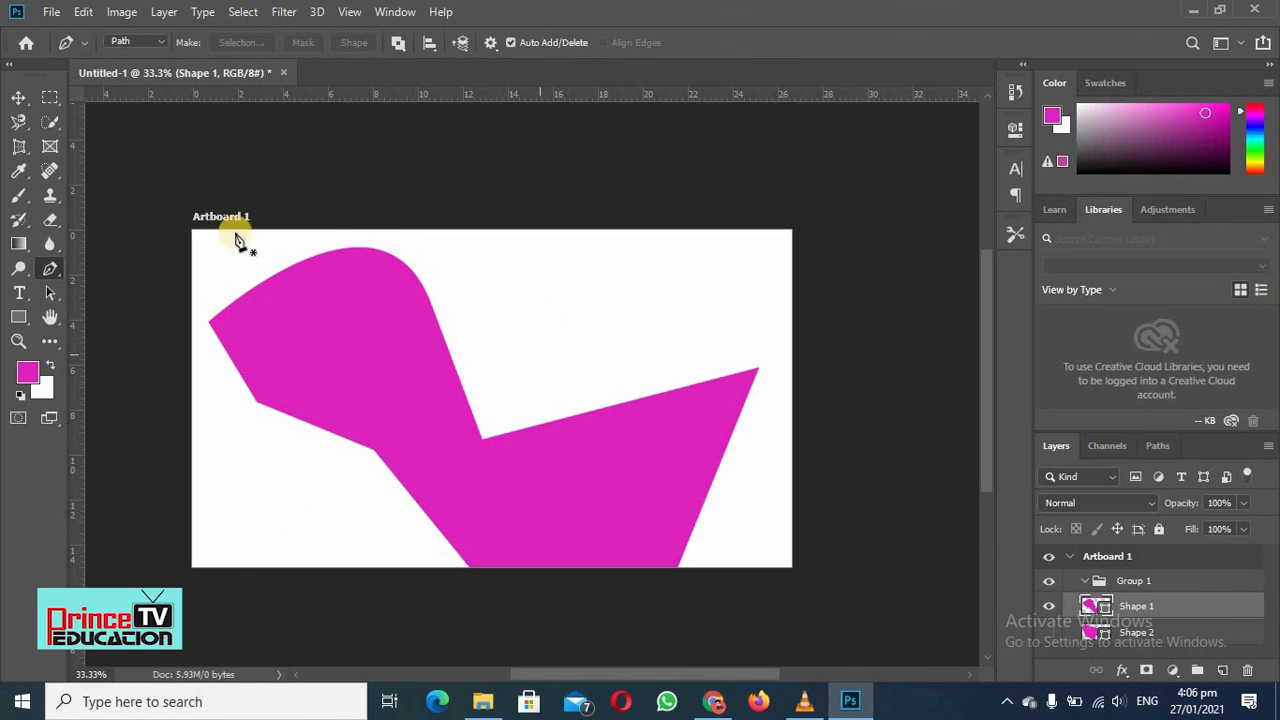